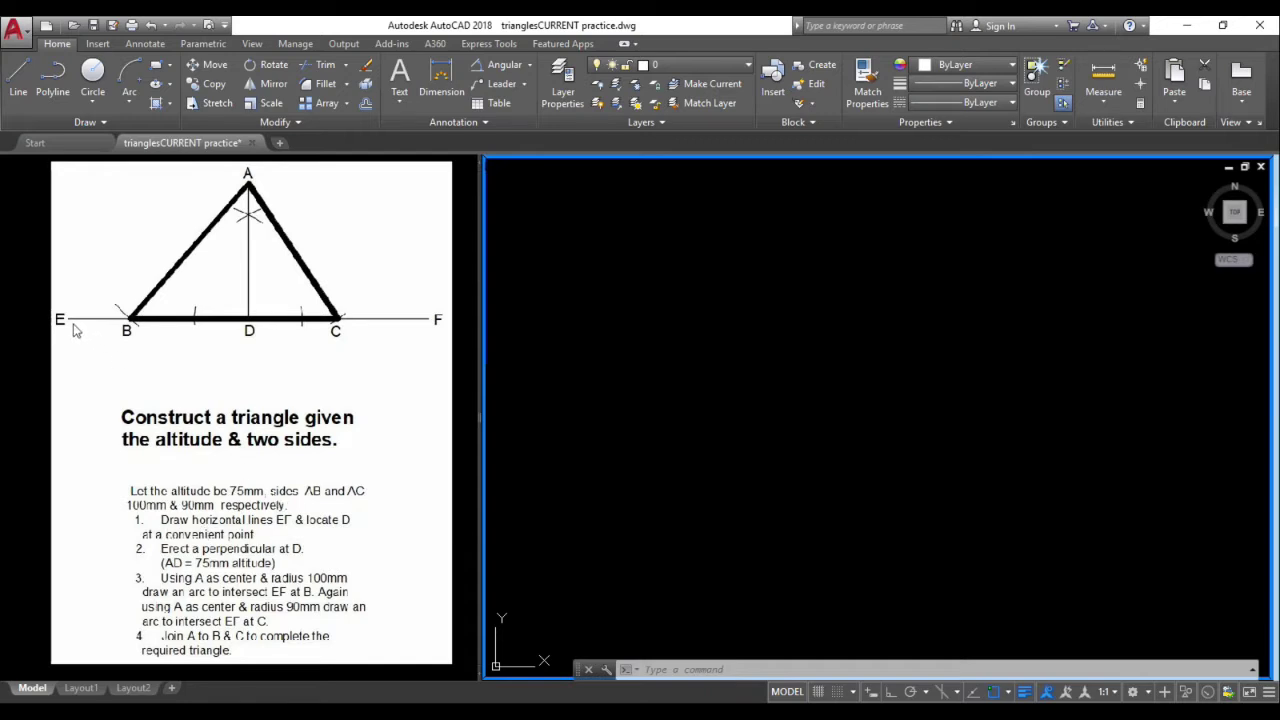
- Draw a horizontal 180-unit base line EF with Ortho turned on
click(22, 78)
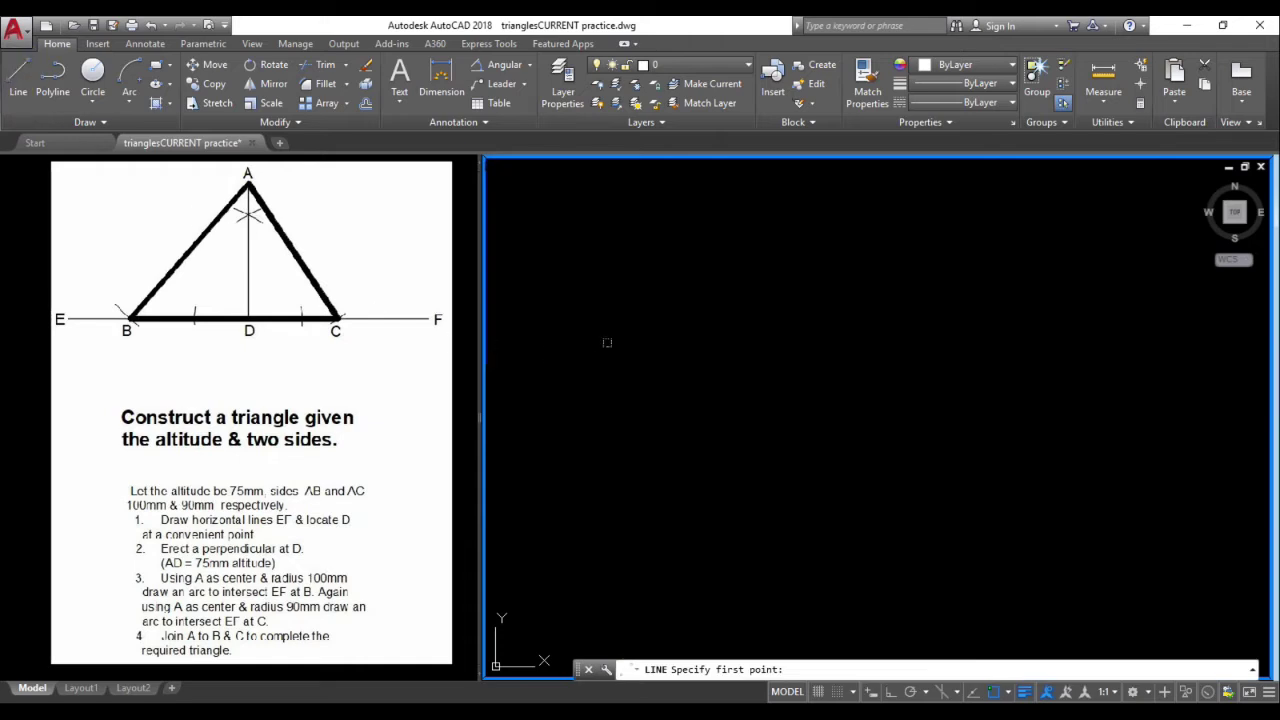
click(689, 425)
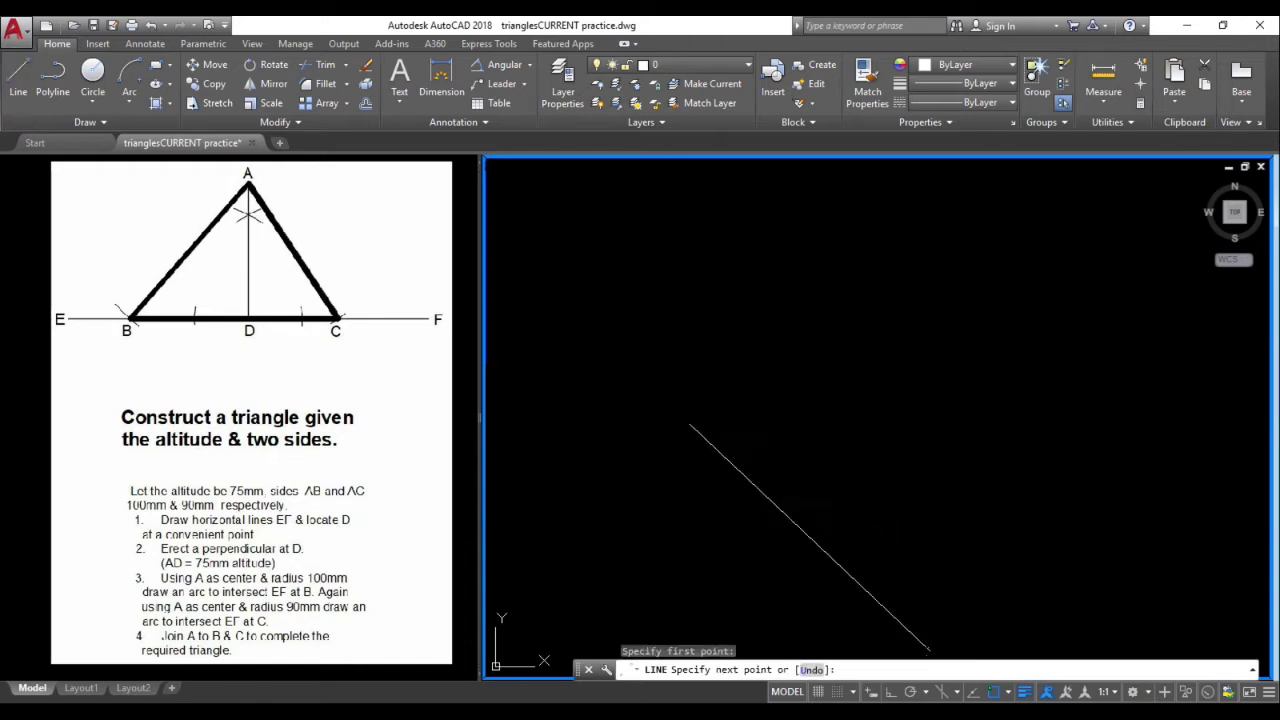
key(F8)
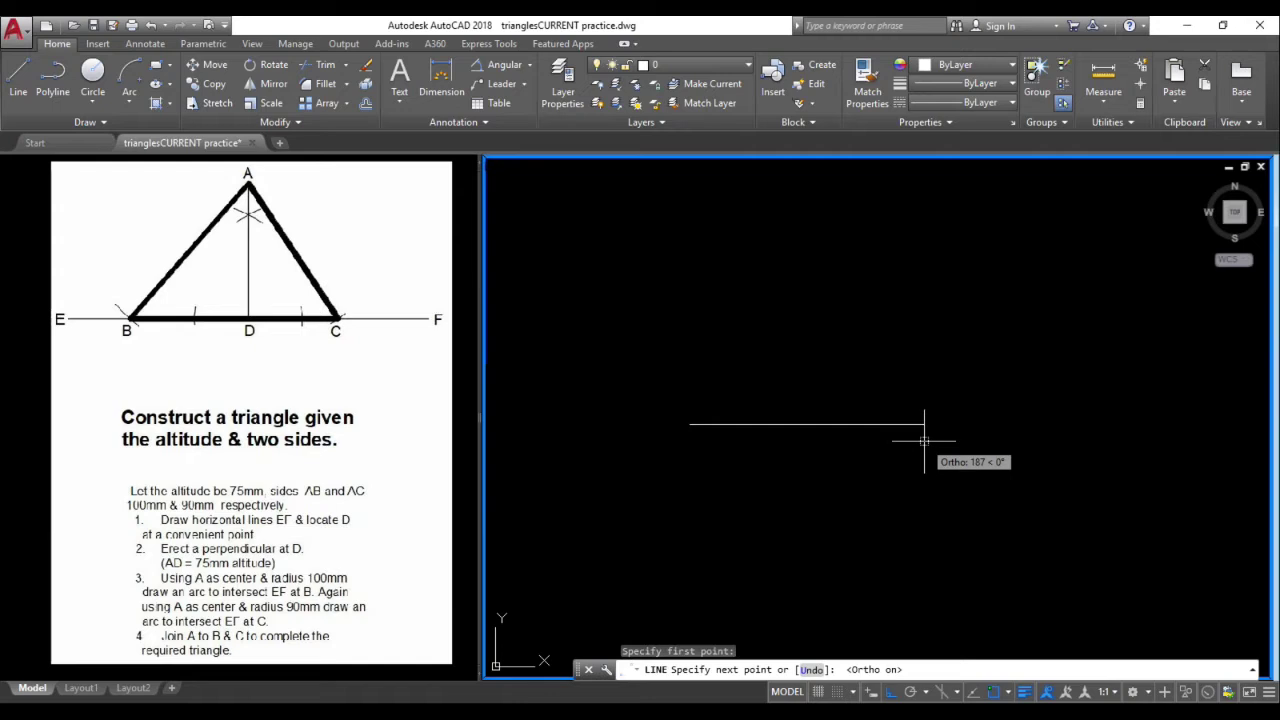
key(Return)
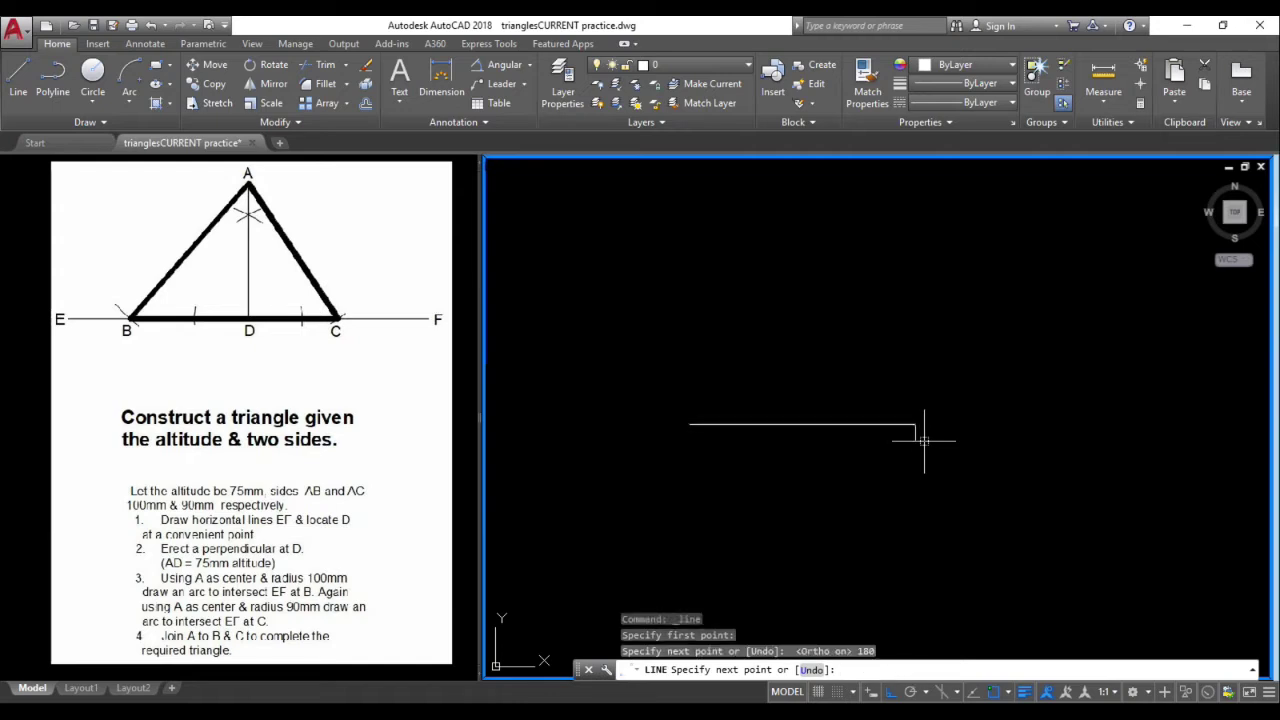
key(Return)
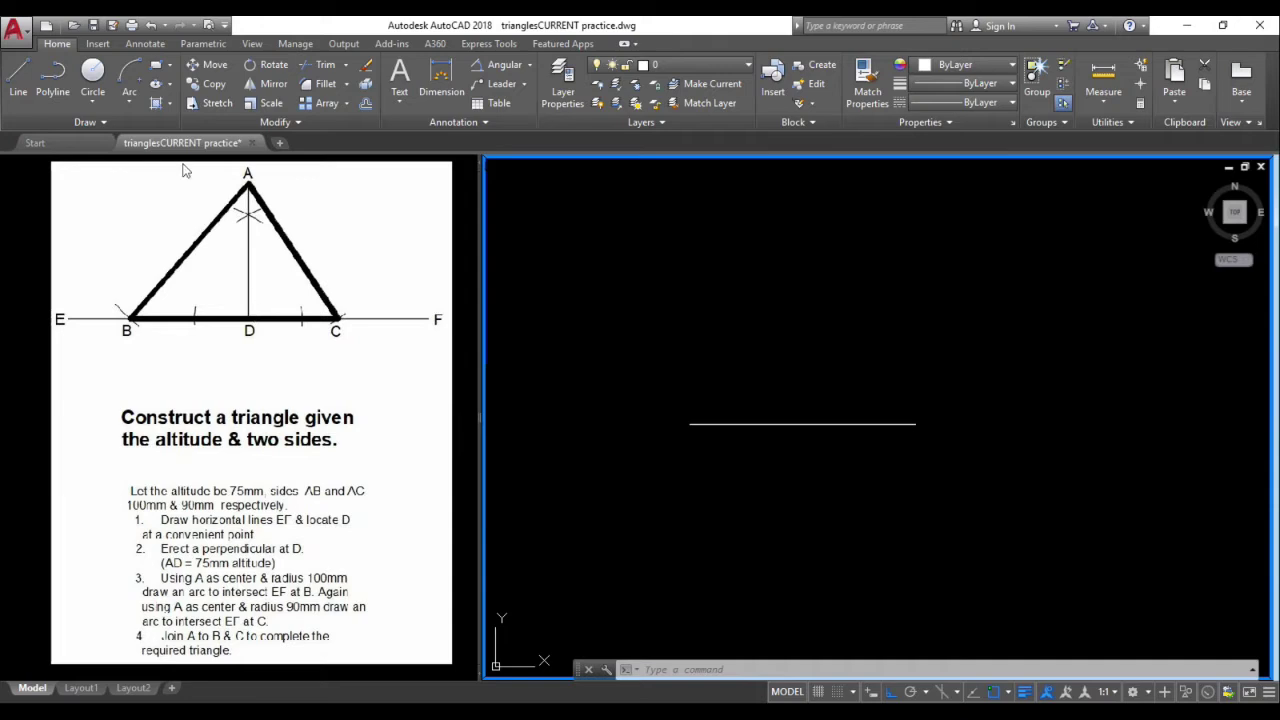
- Draw a radius-20 arc centred on EF's midpoint, curving below and crossing the line twice
click(129, 76)
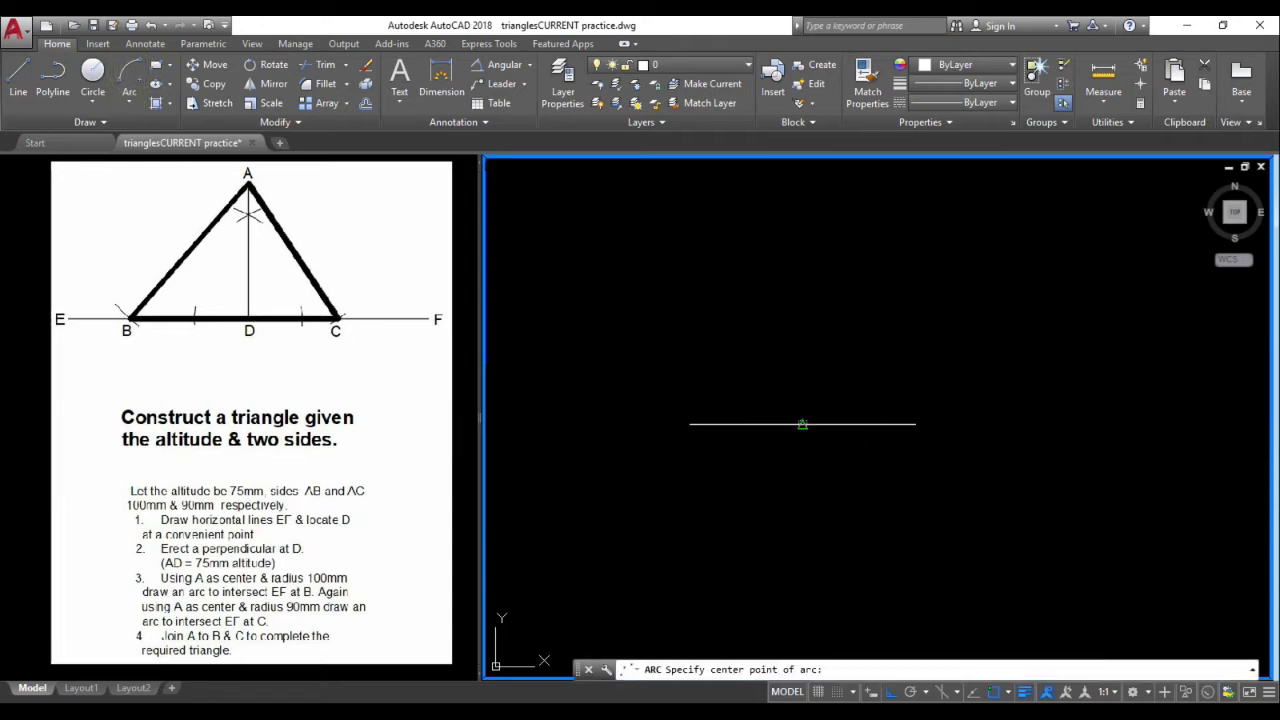
click(802, 424)
scroll(831, 451, up, 2)
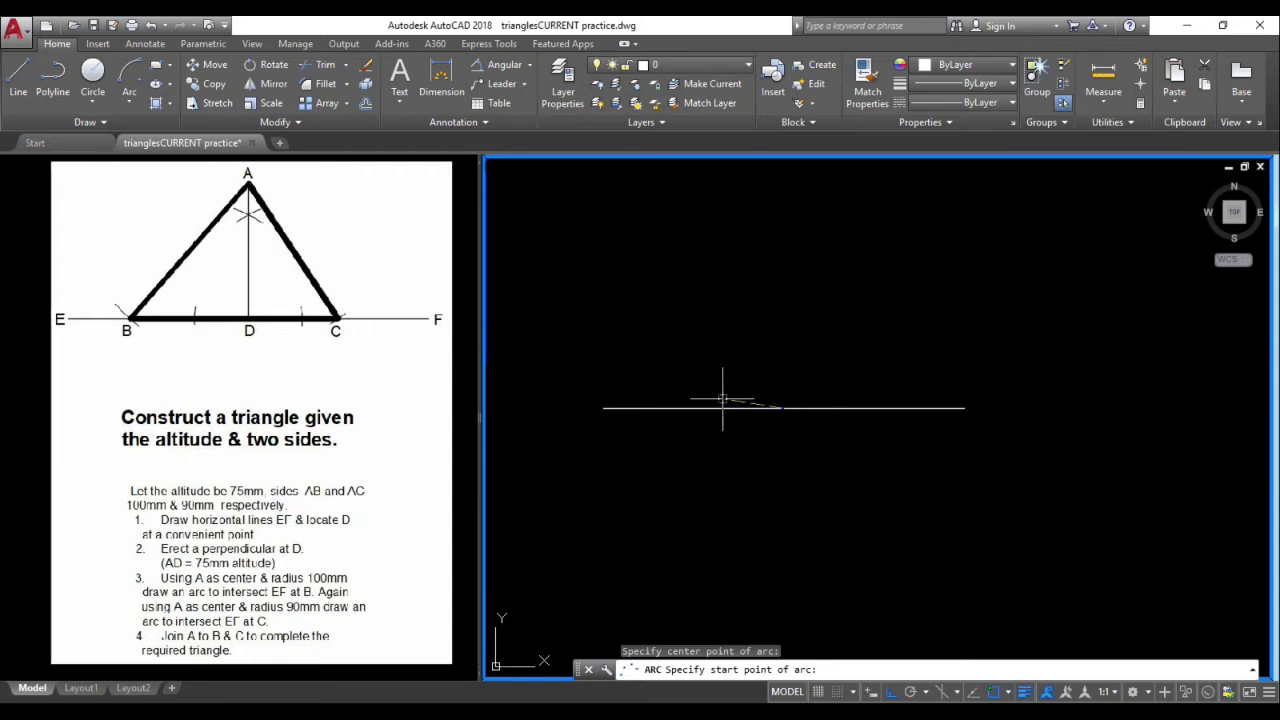
key(Return)
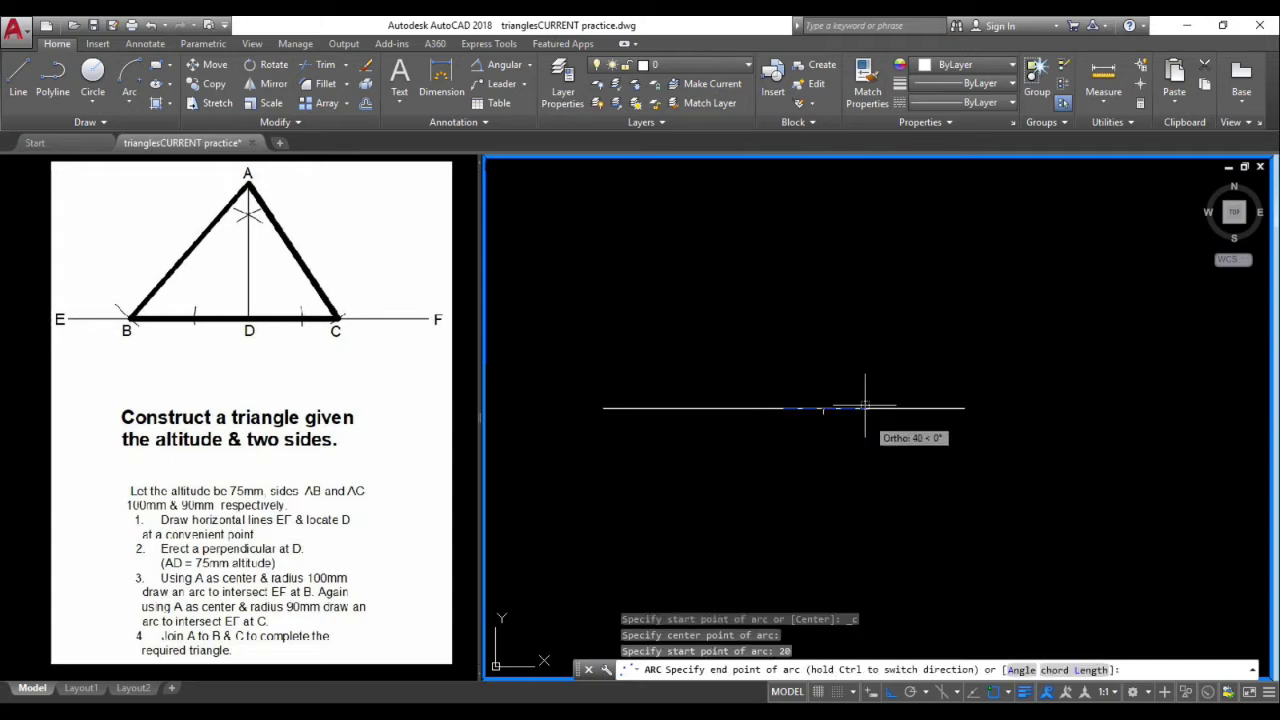
scroll(858, 405, up, 4)
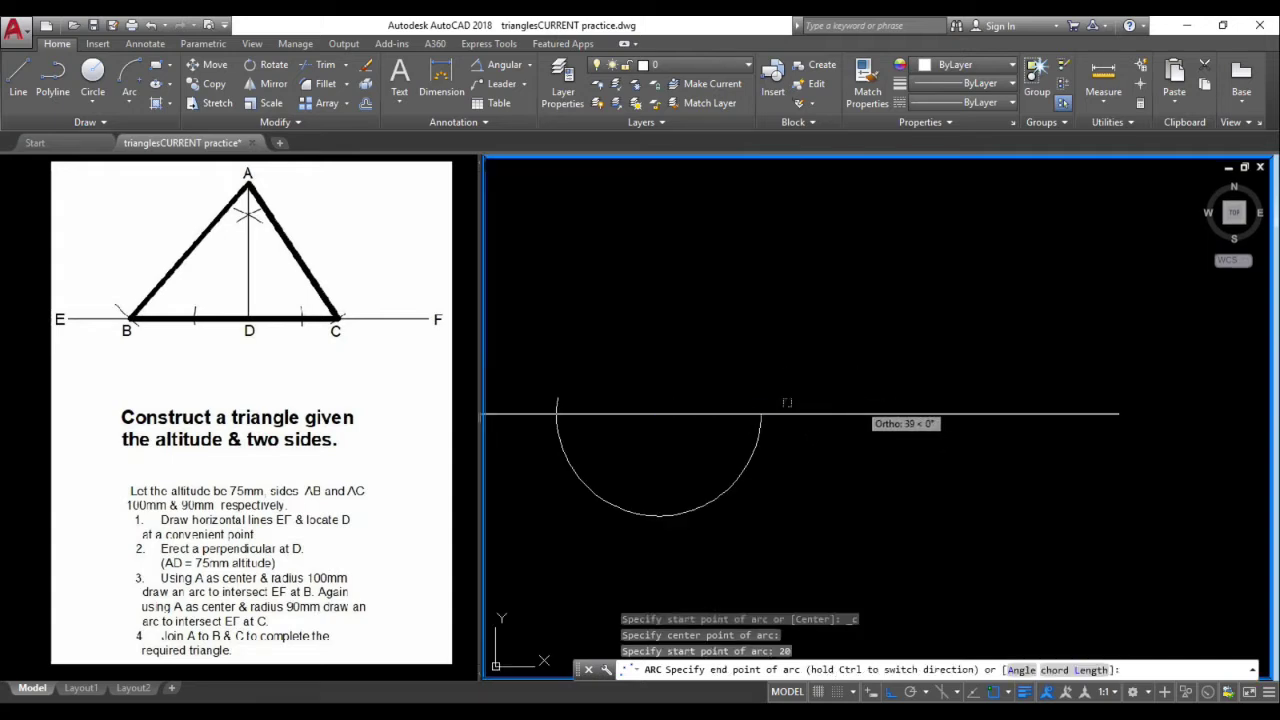
click(889, 692)
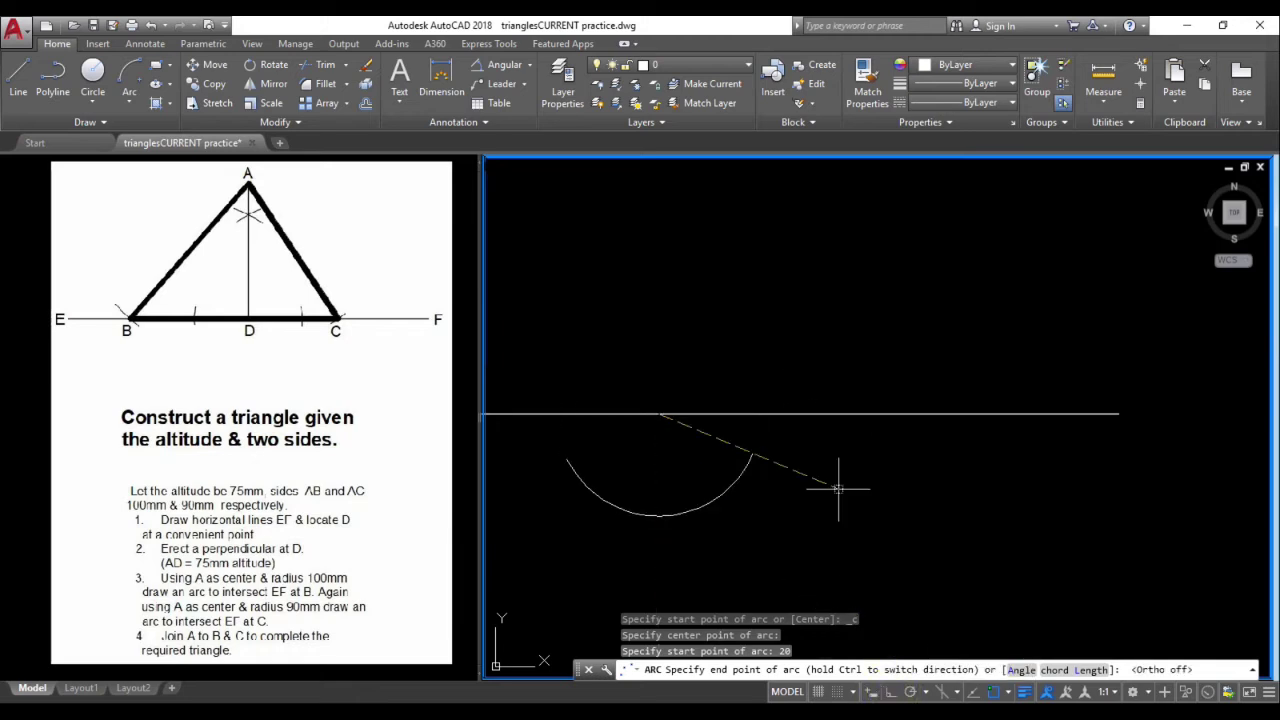
click(766, 393)
middle_drag(846, 423, 991, 446)
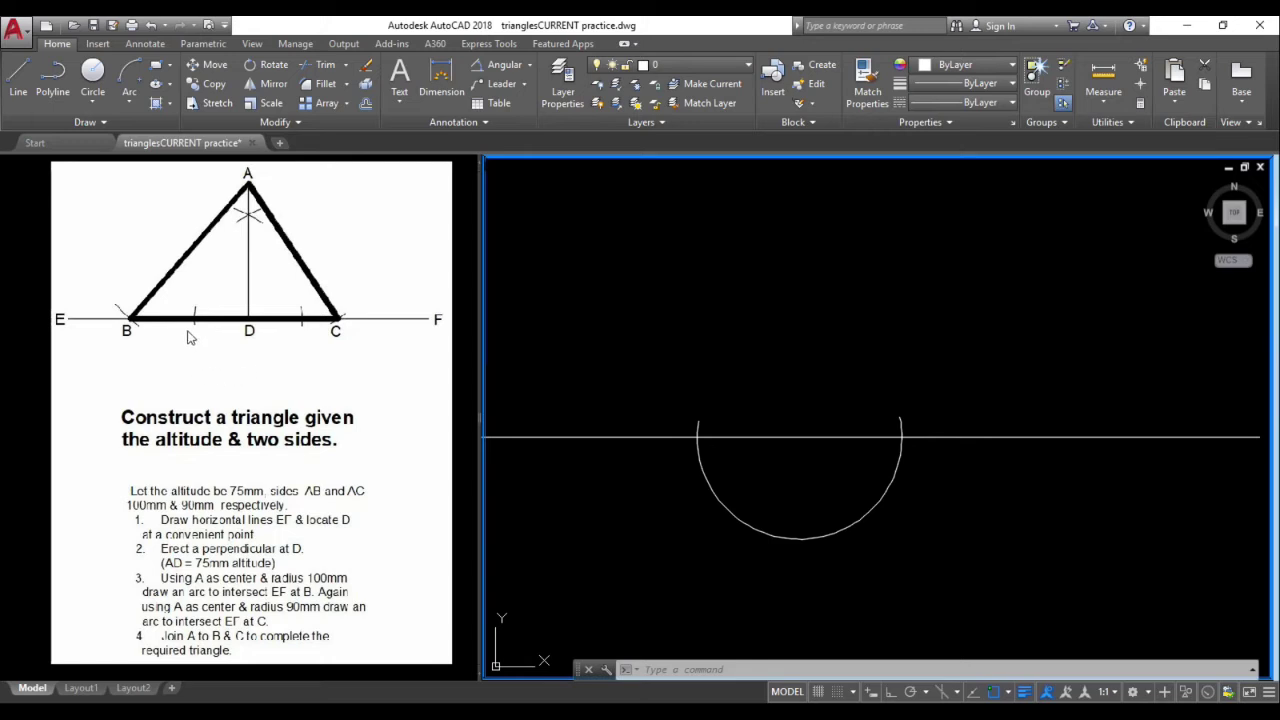
click(18, 78)
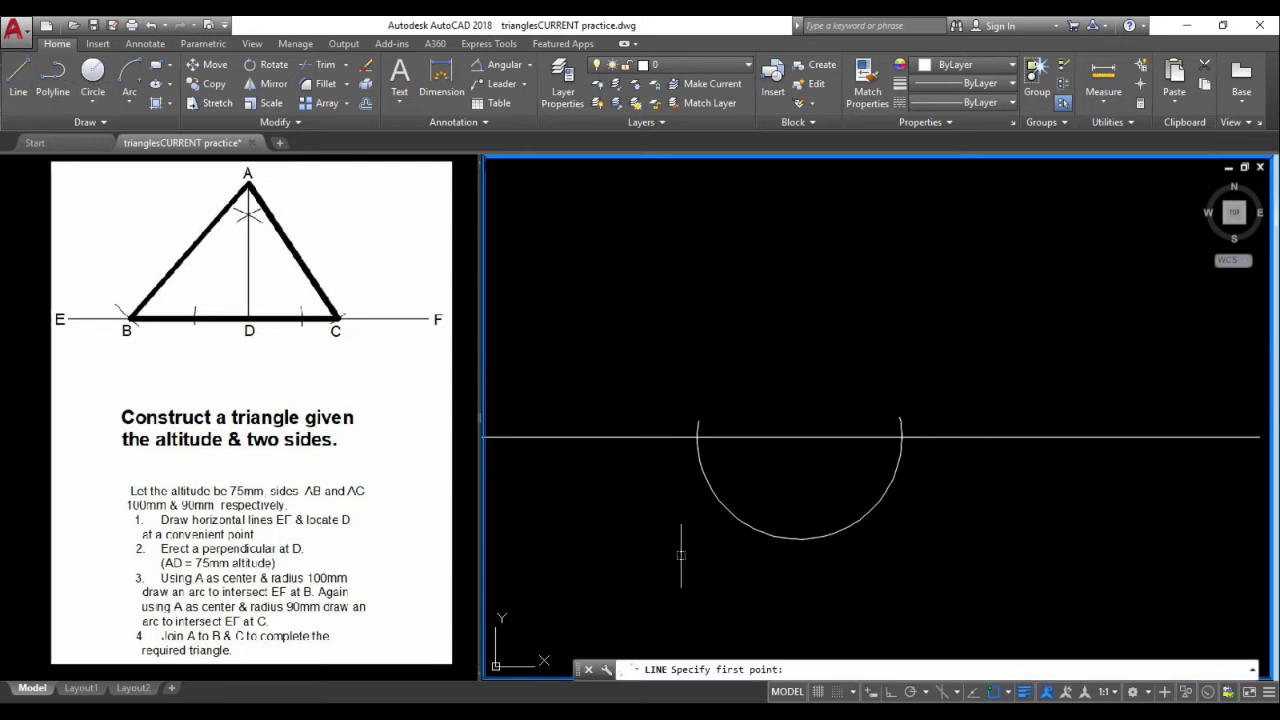
- Draw a helper line across the arc below EF and trim away the arc's lower part
click(660, 463)
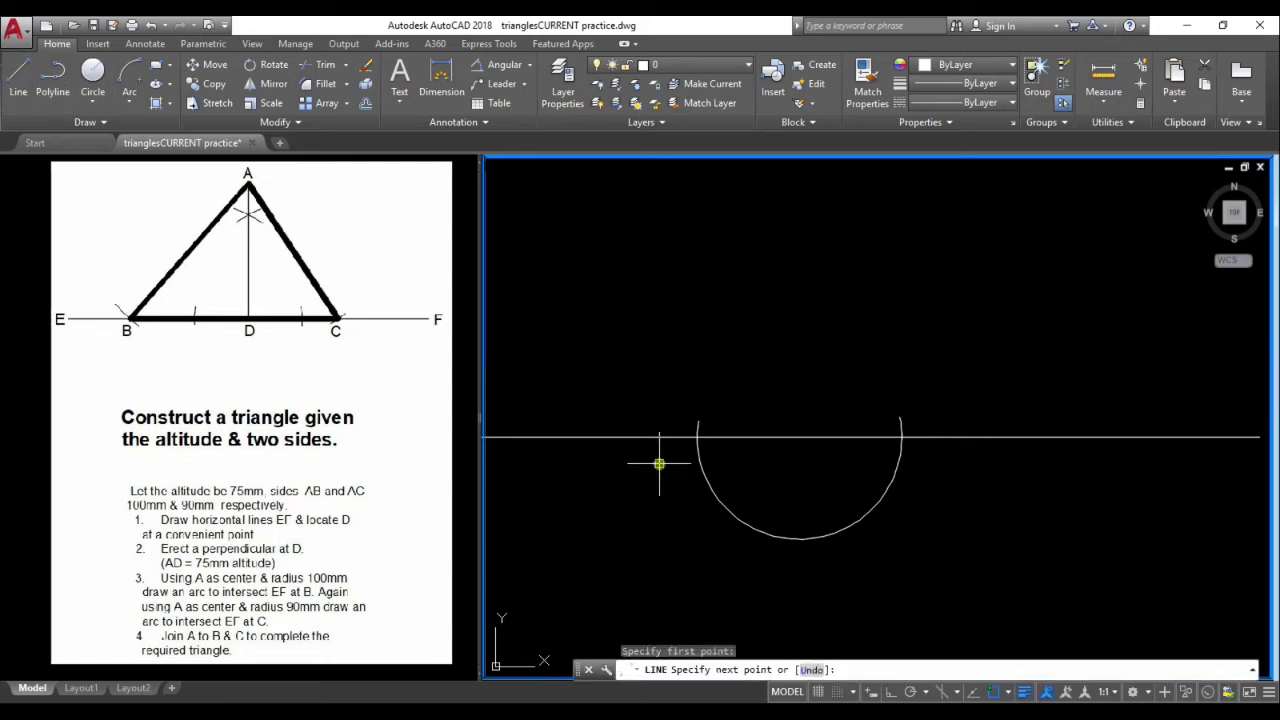
click(981, 463)
key(Return)
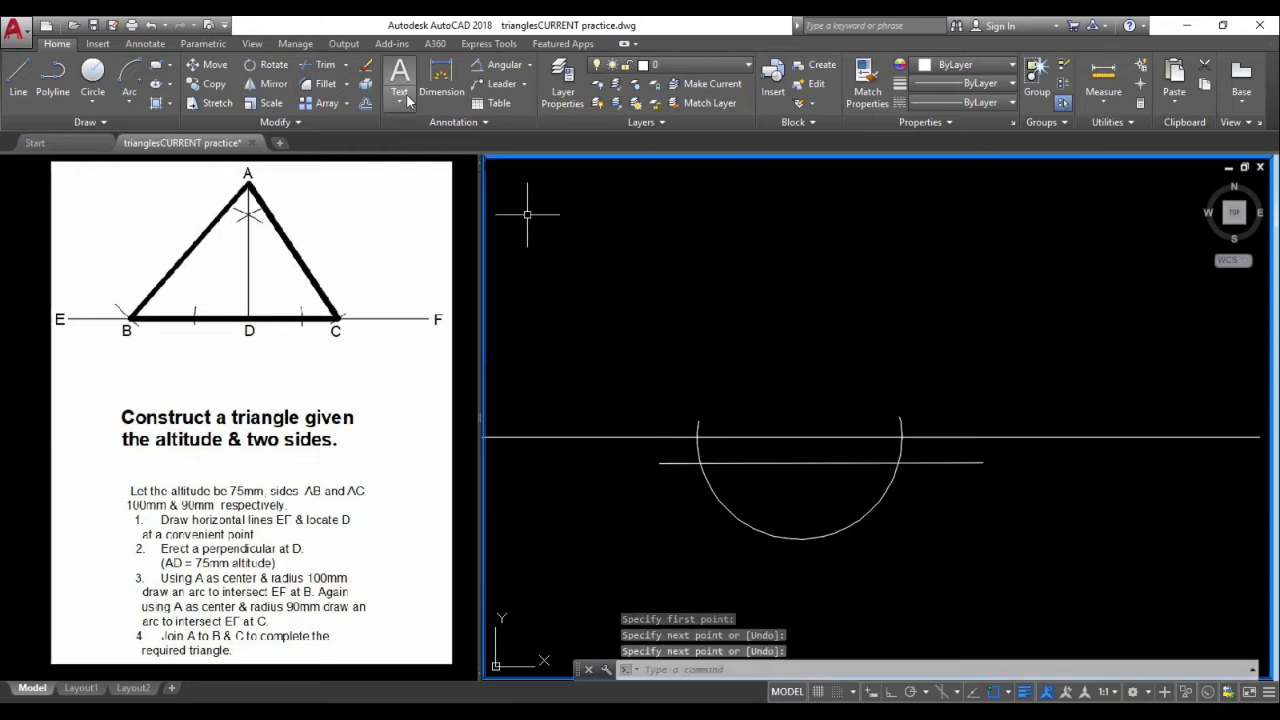
click(318, 65)
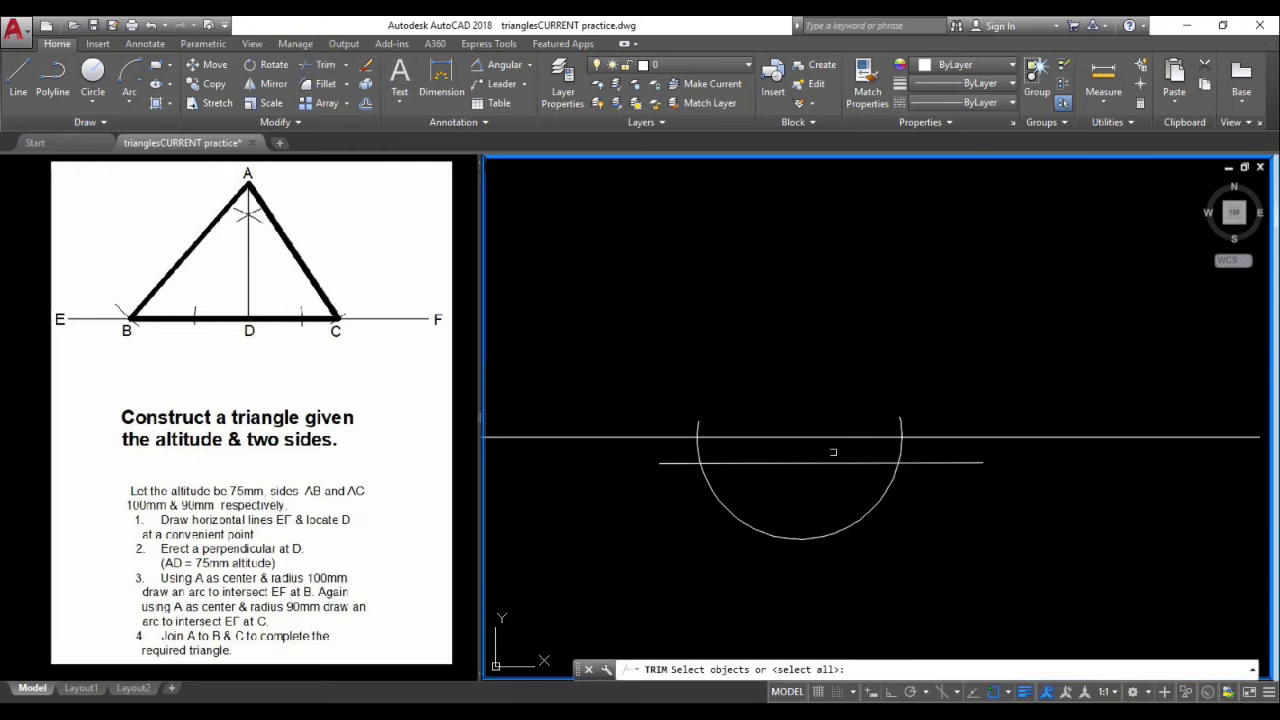
click(825, 461)
key(Return)
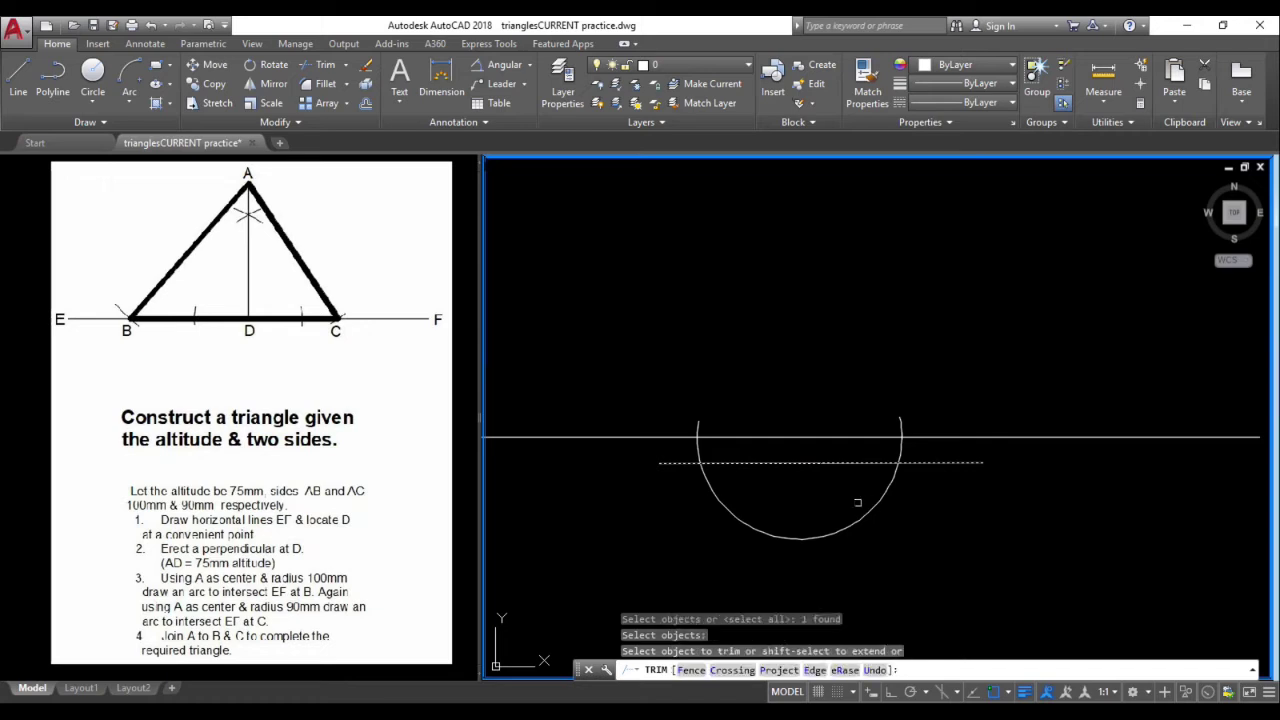
click(876, 505)
key(Return)
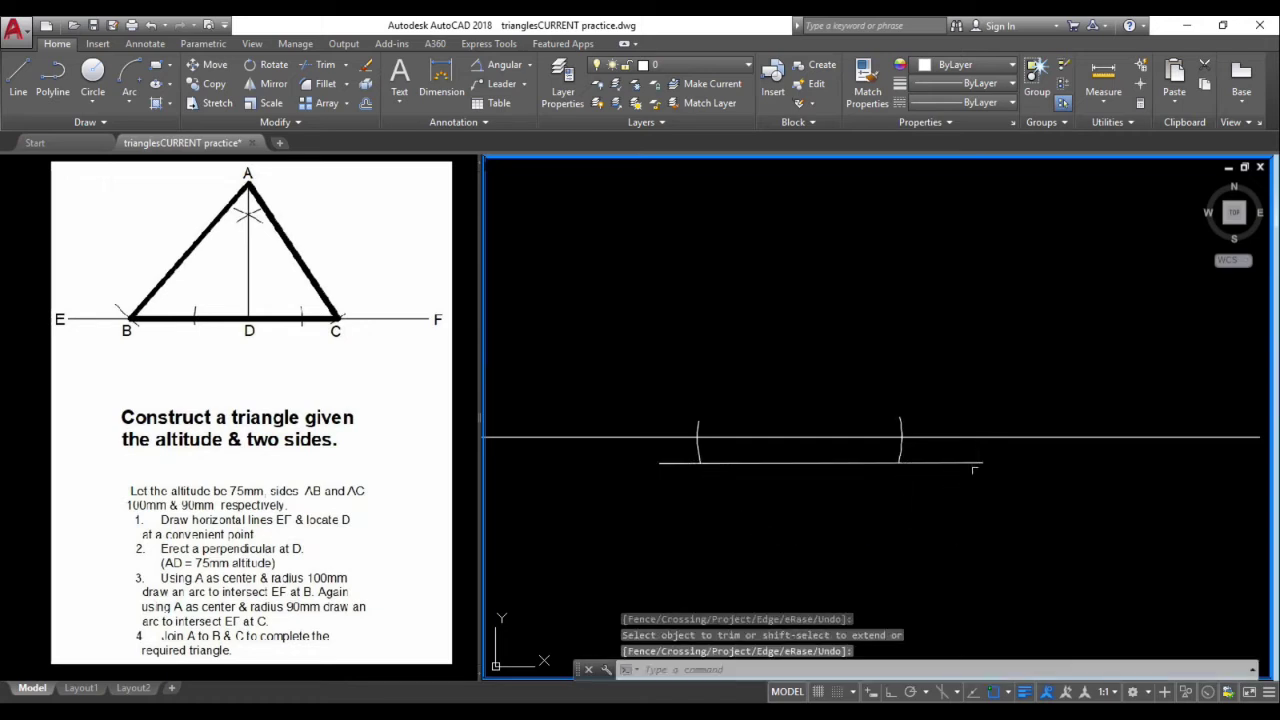
- Erase the temporary helper line below the arc ticks
click(970, 463)
right_click(968, 462)
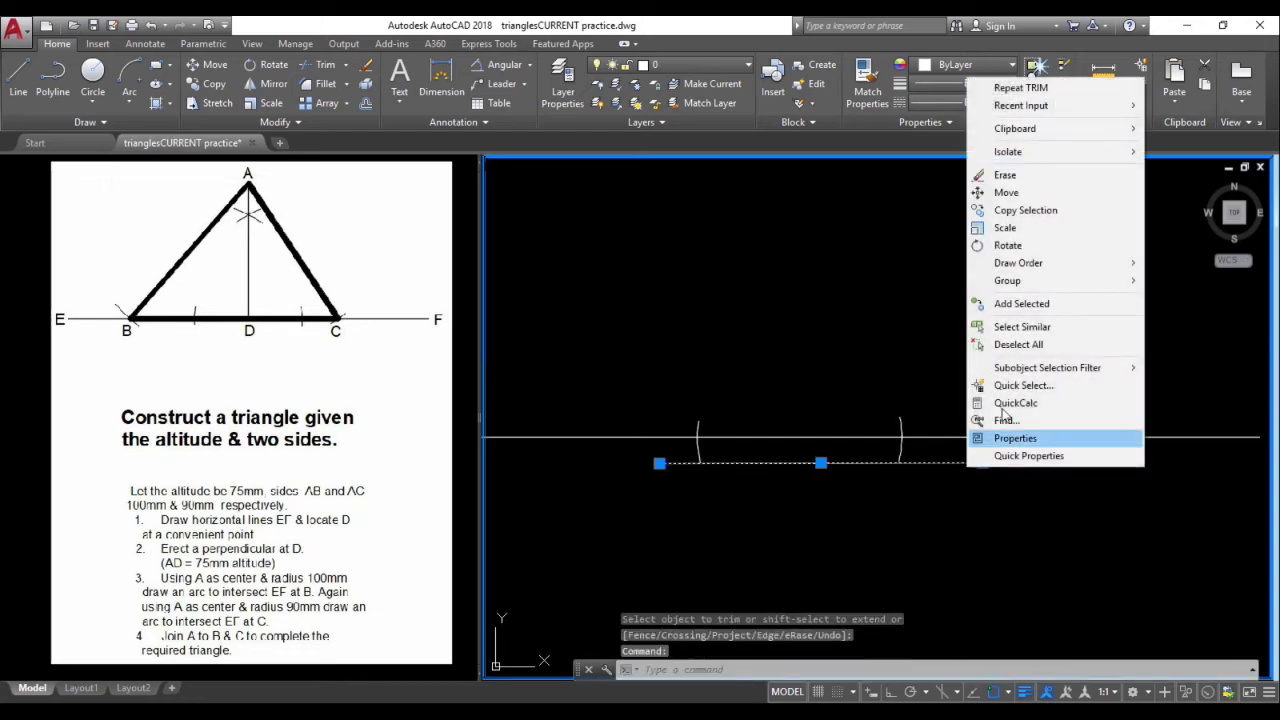
click(1060, 174)
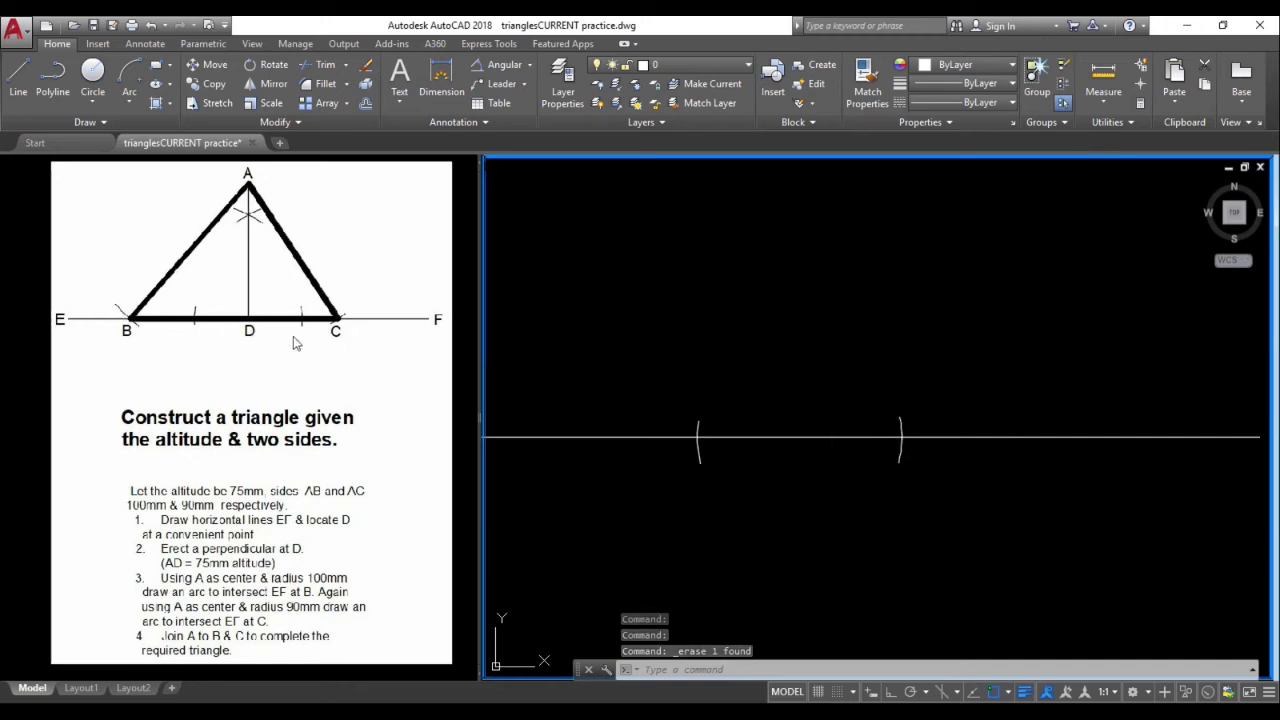
scroll(686, 531, down, 2)
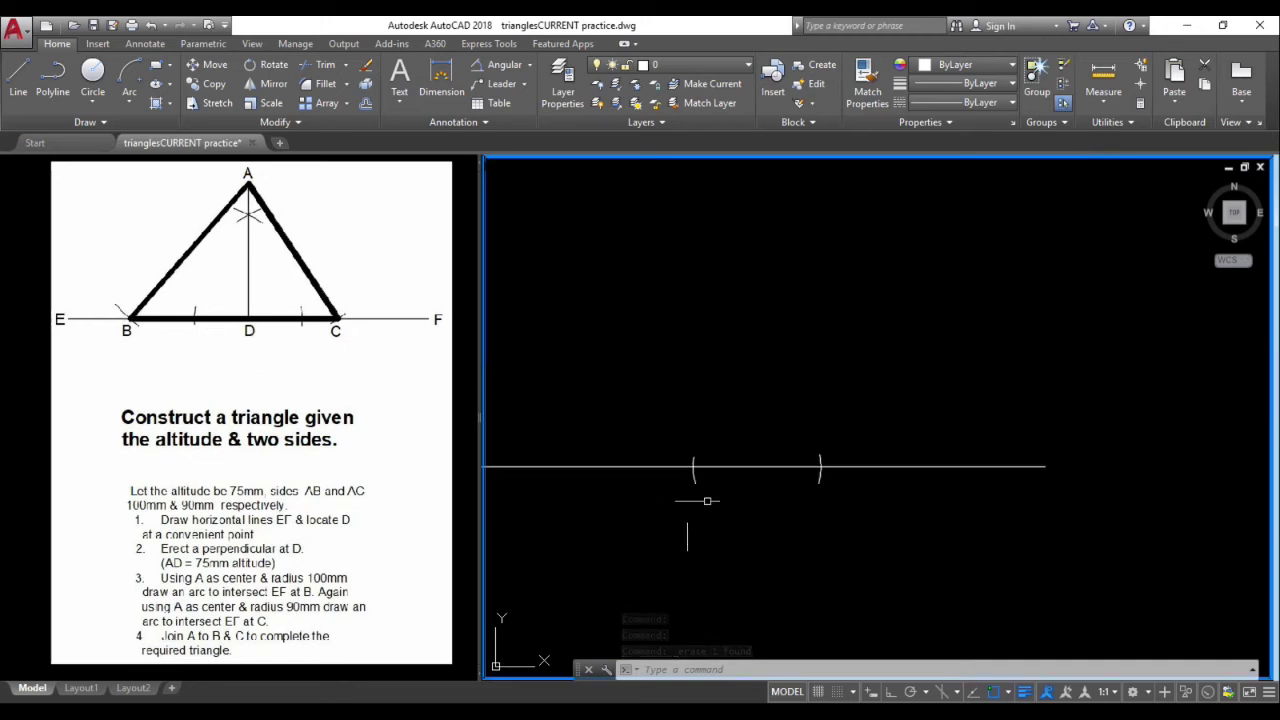
- Turn off quadrant snap and draw a radius-45 arc centred on the left tick's intersection
middle_drag(746, 400, 760, 471)
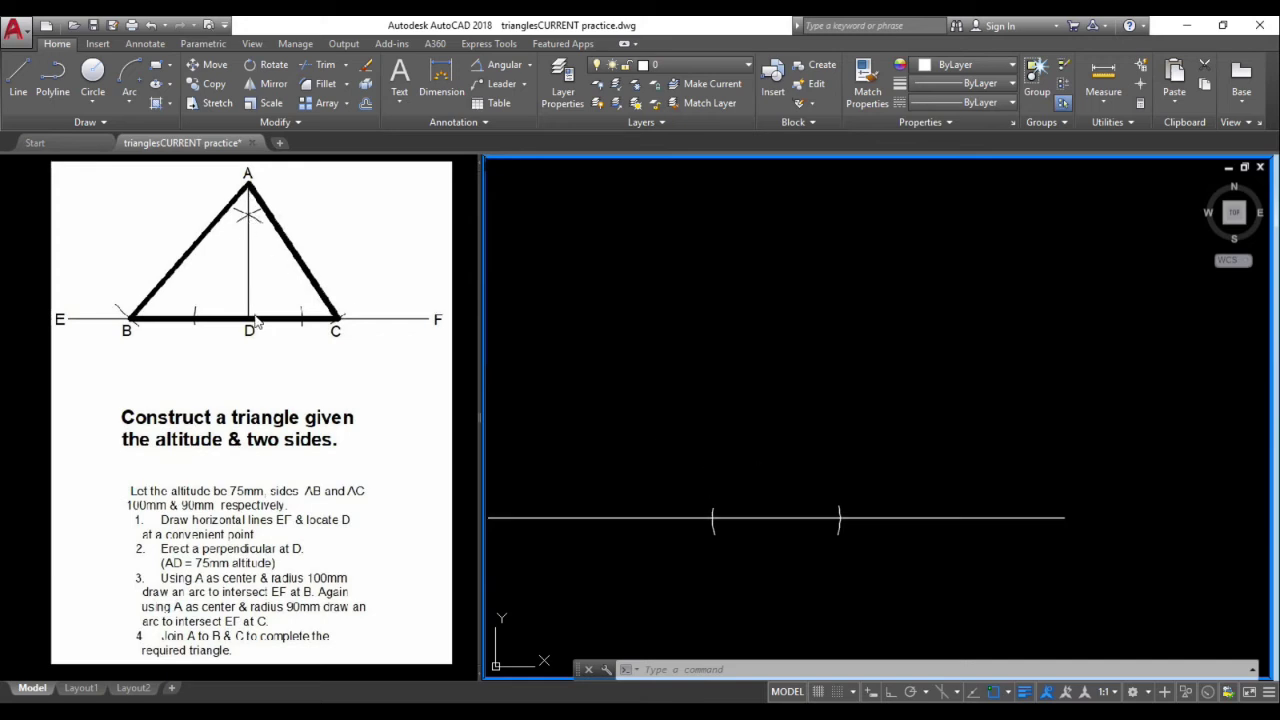
click(129, 72)
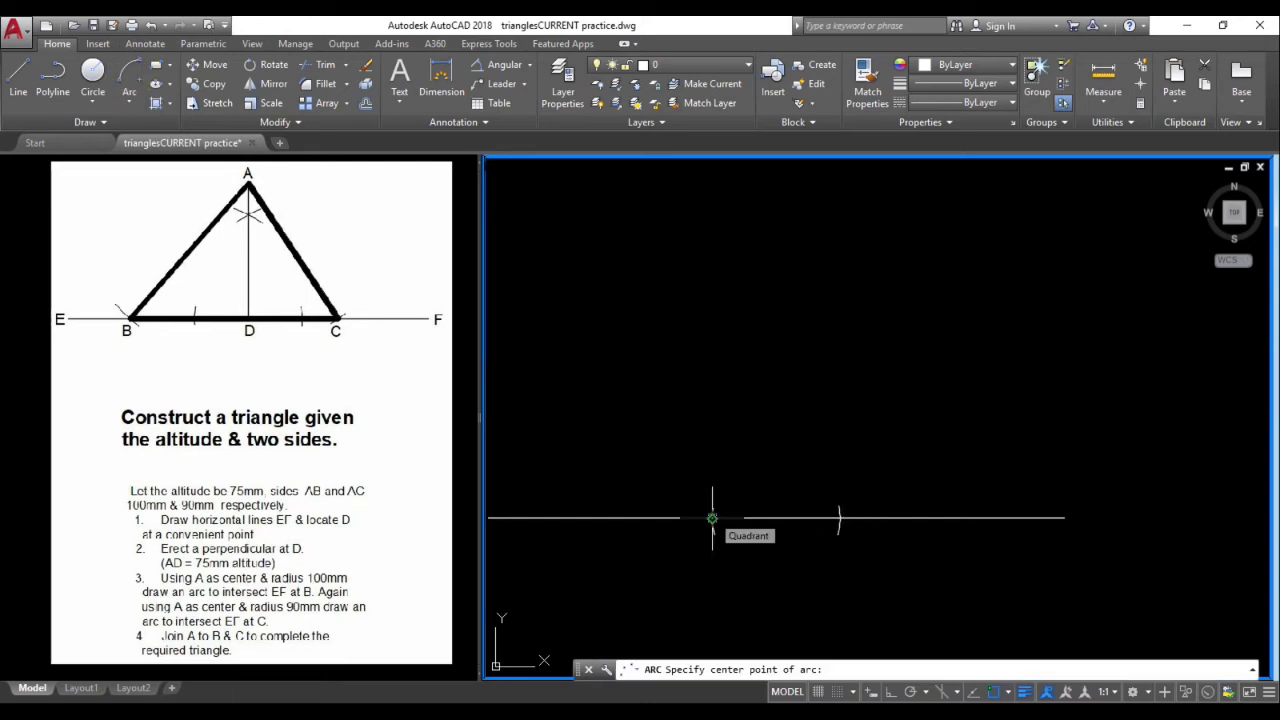
click(1007, 692)
click(1000, 494)
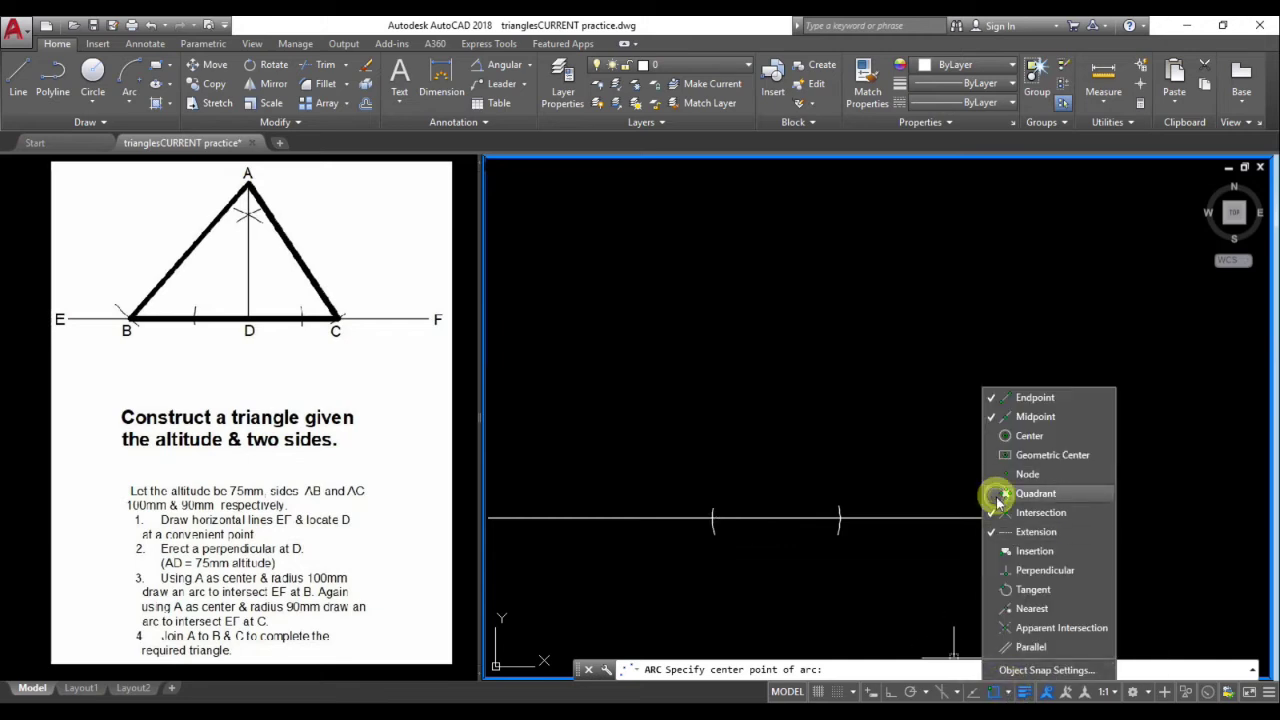
click(885, 589)
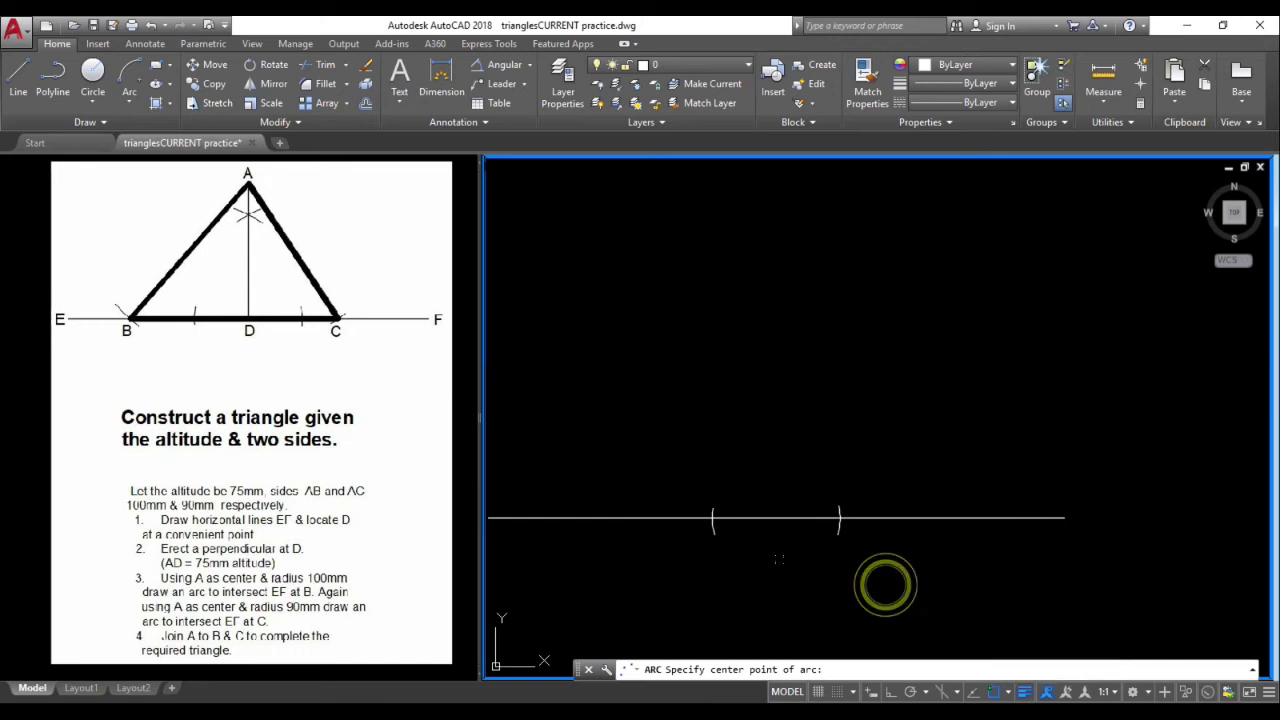
scroll(712, 521, up, 2)
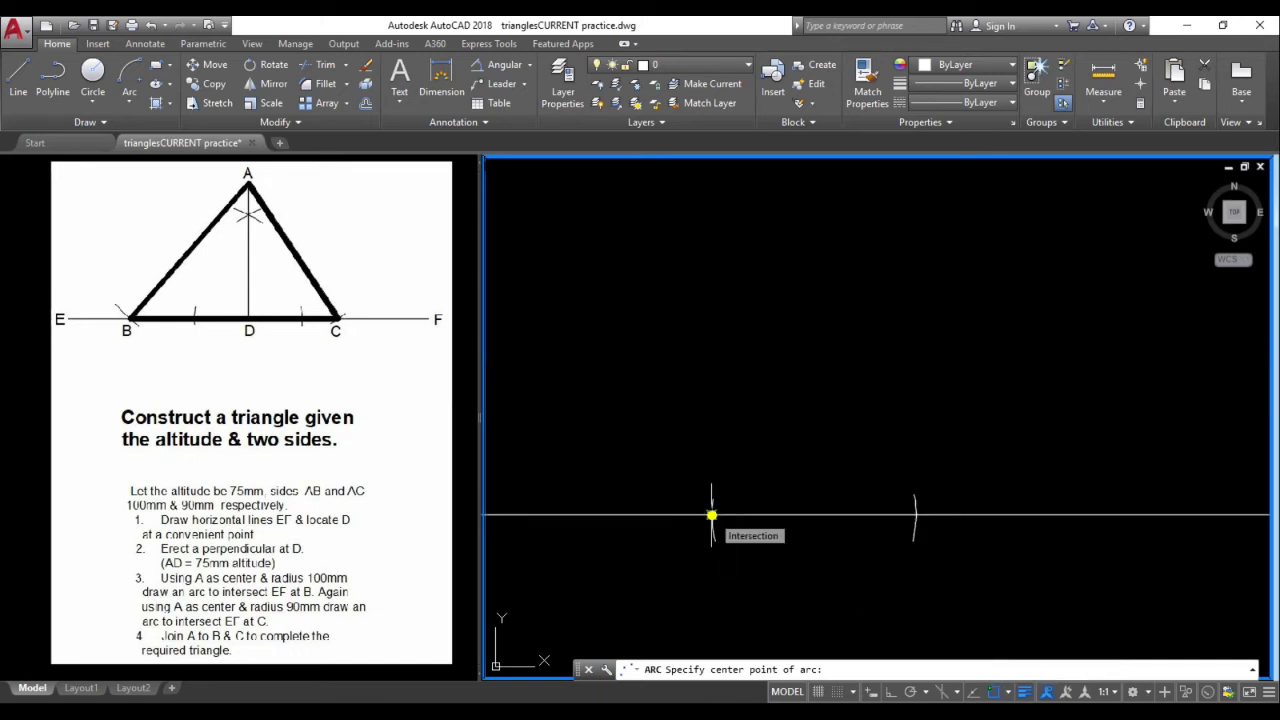
click(711, 515)
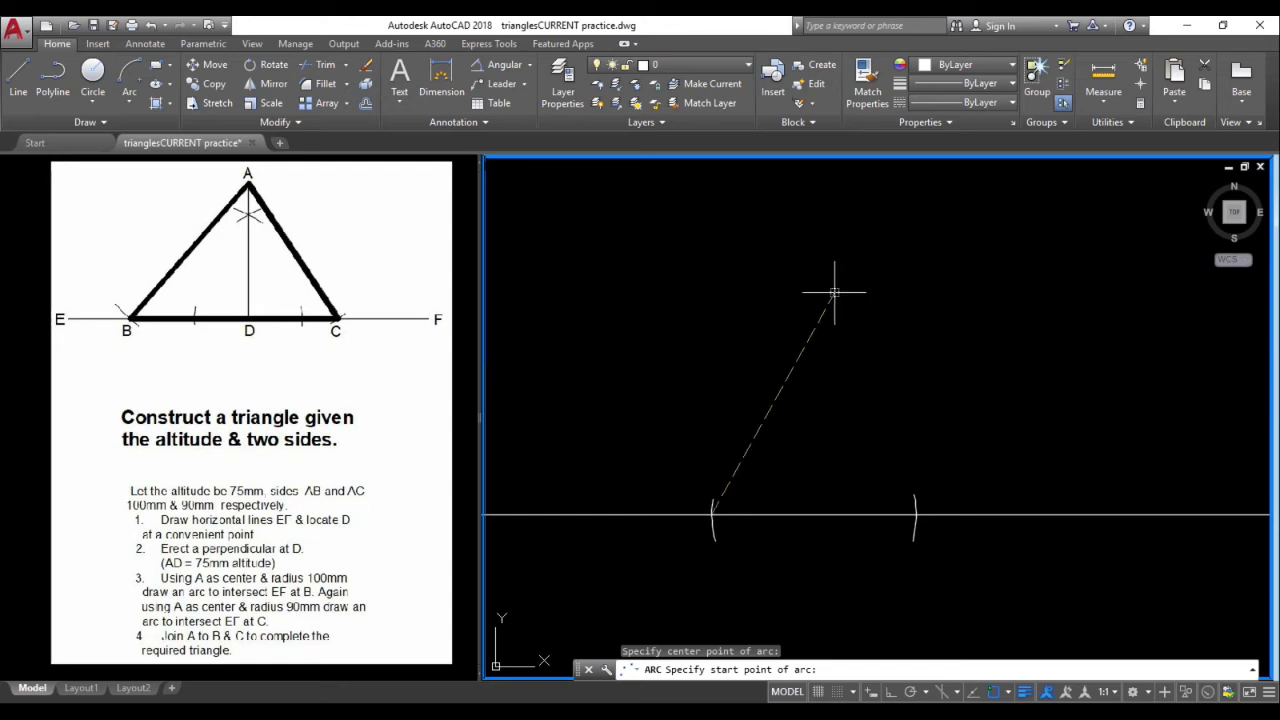
text(45)
key(Return)
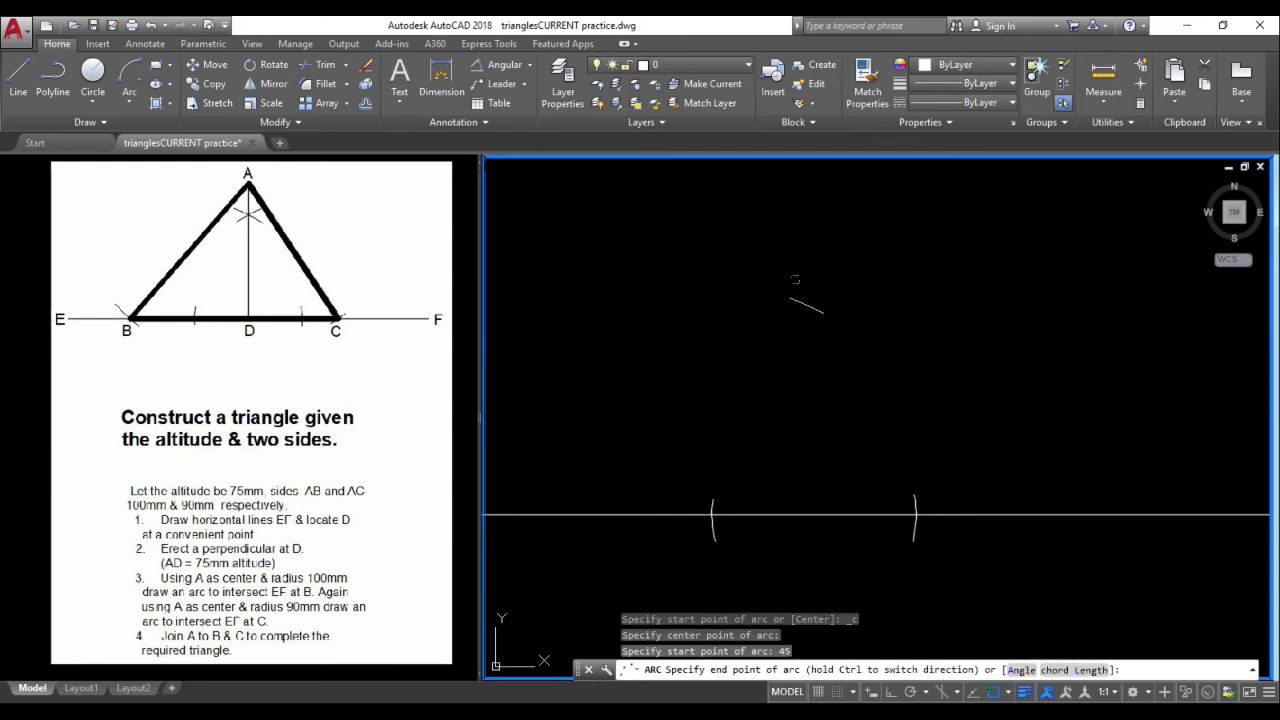
click(767, 278)
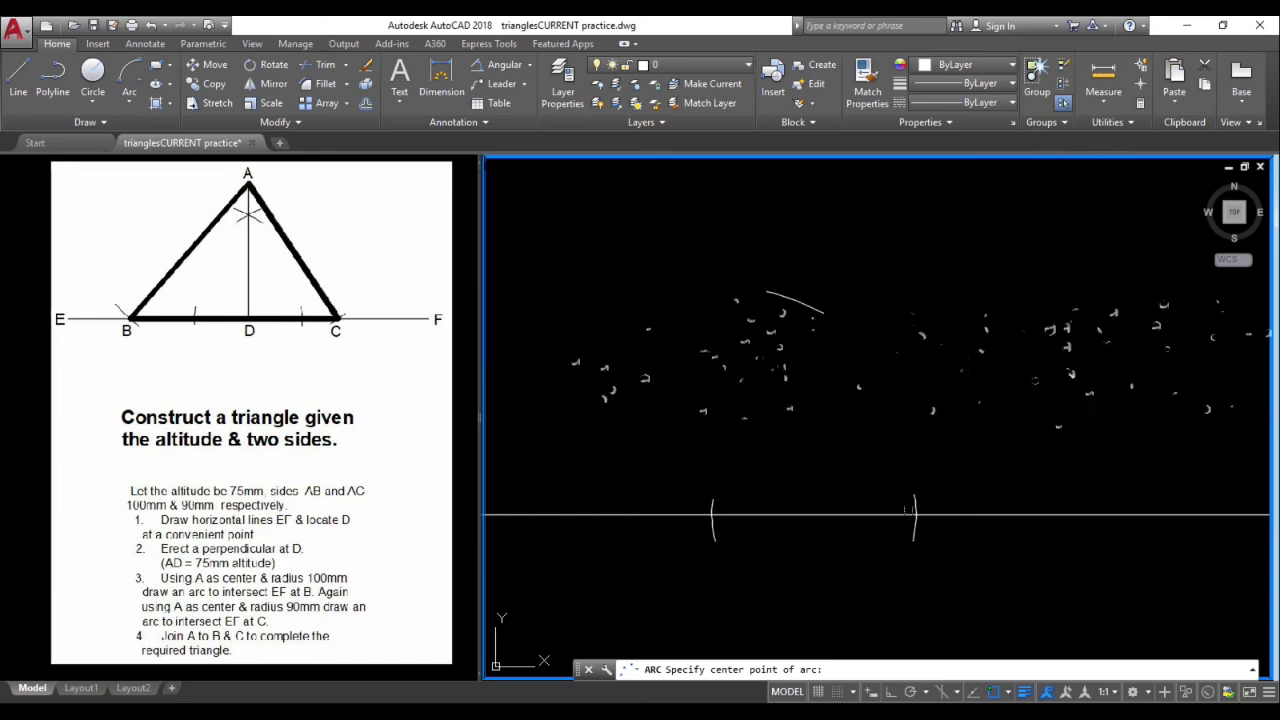
- Draw a second radius-45 arc centred on the right mark, crossing the first above EF
click(914, 516)
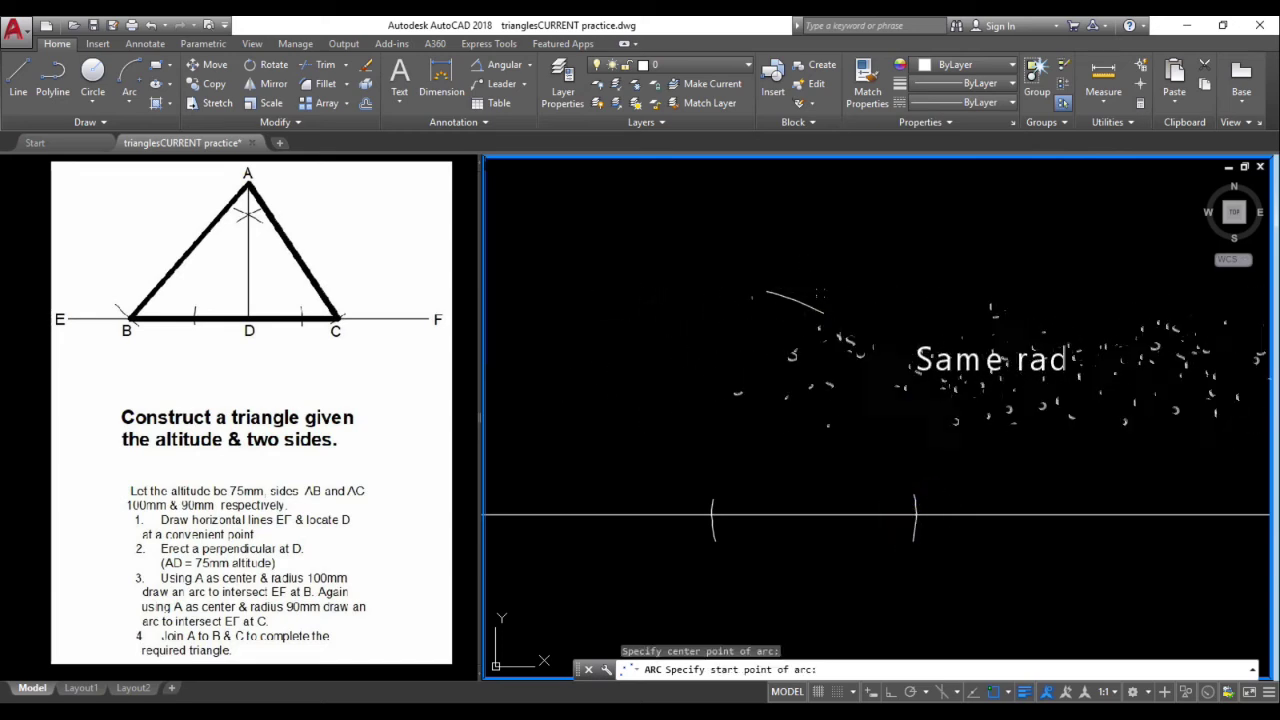
text(45)
key(Return)
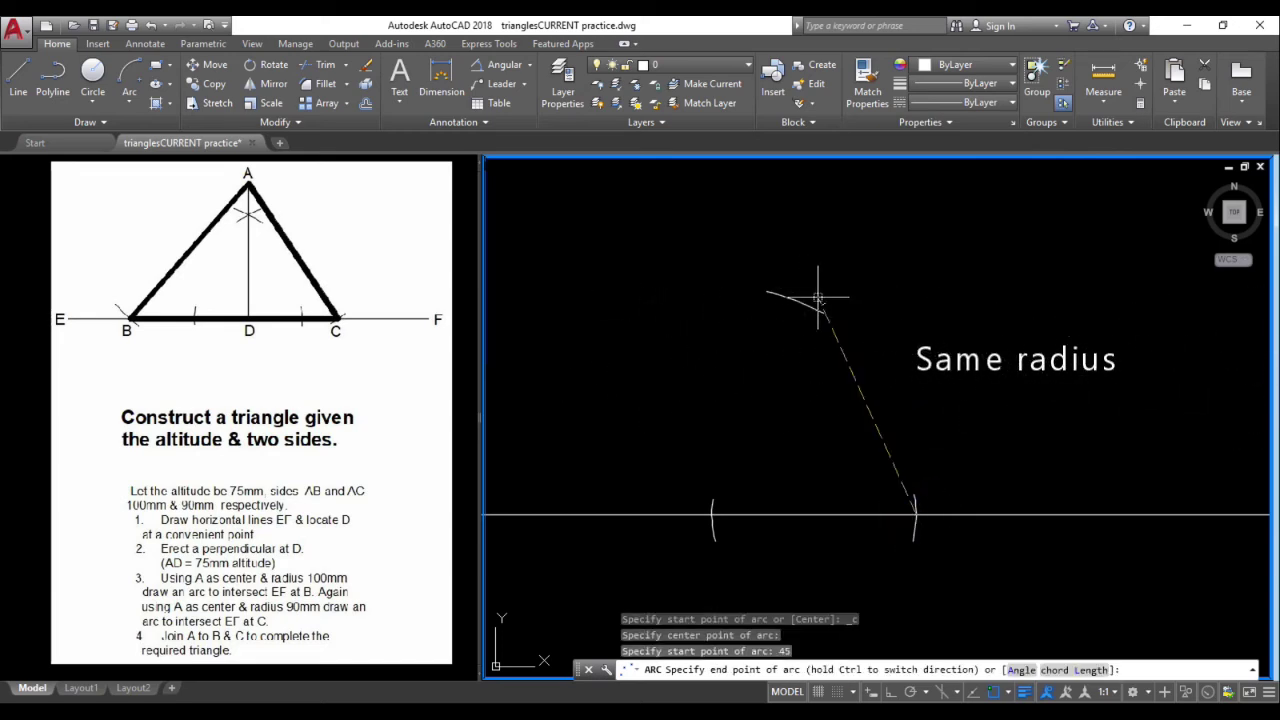
click(789, 313)
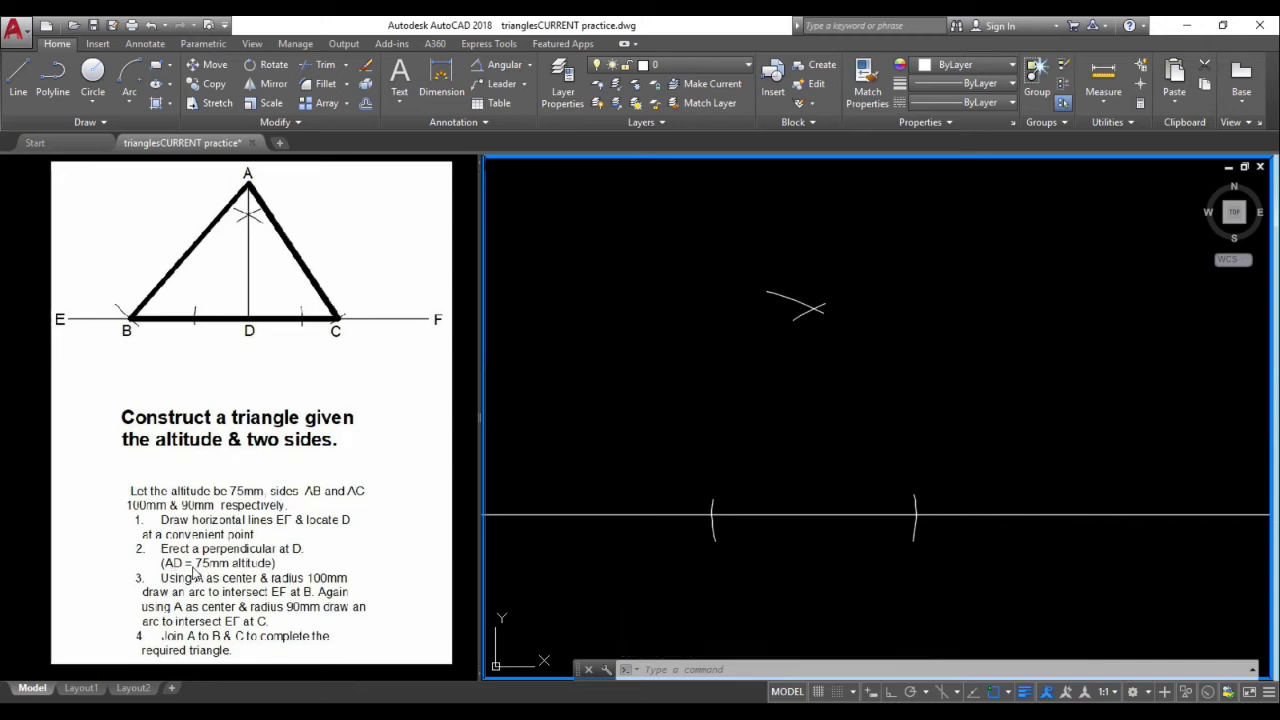
- Draw the 75-unit vertical altitude from D up through the arcs' crossing point
click(18, 75)
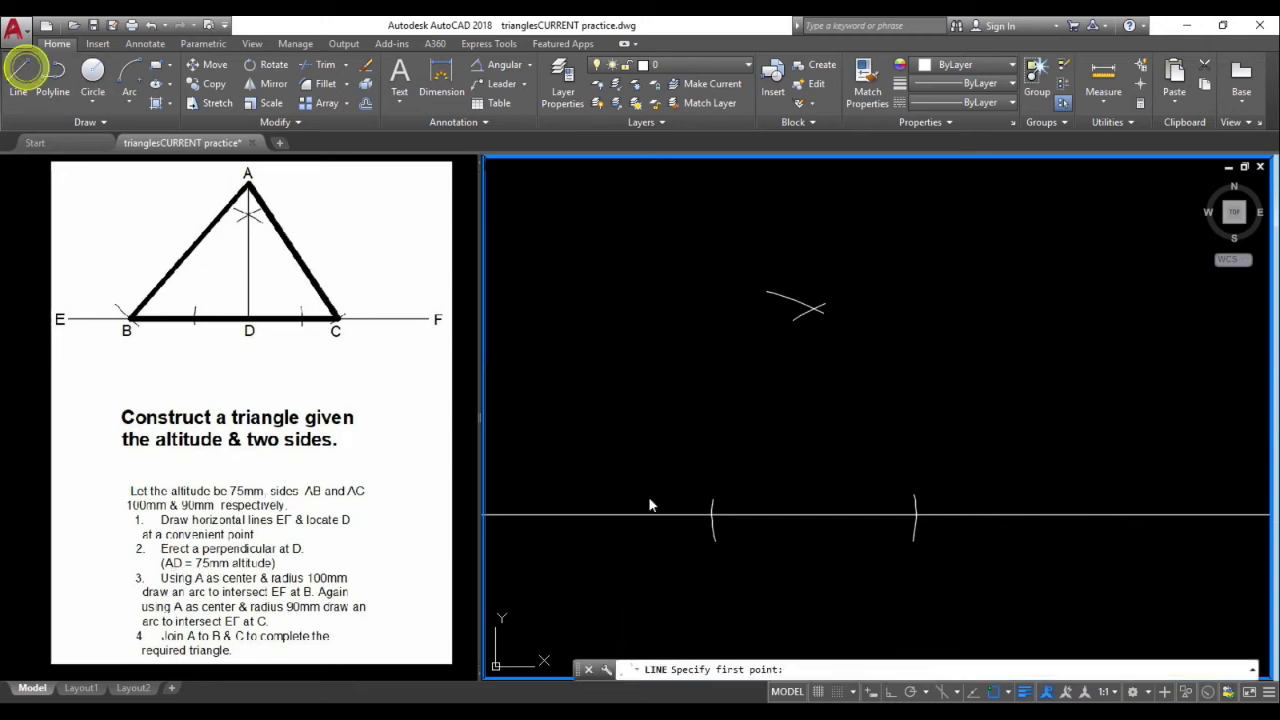
click(813, 515)
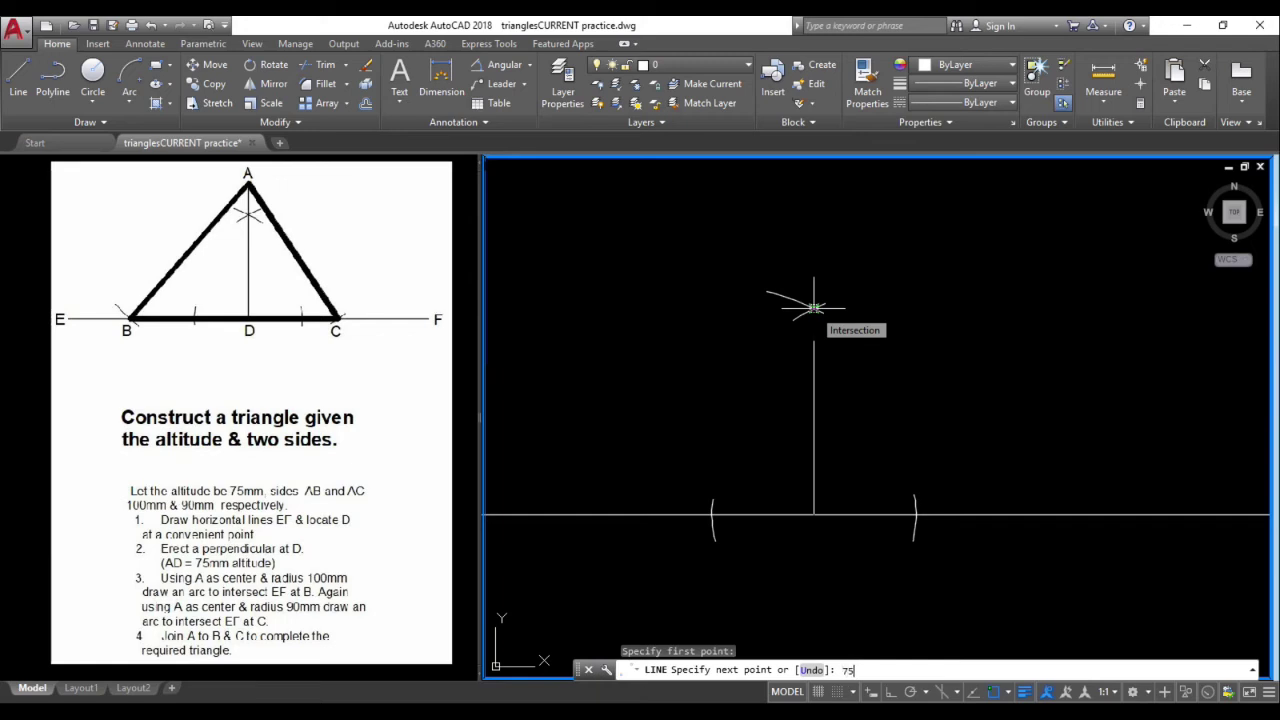
text(75)
key(Return)
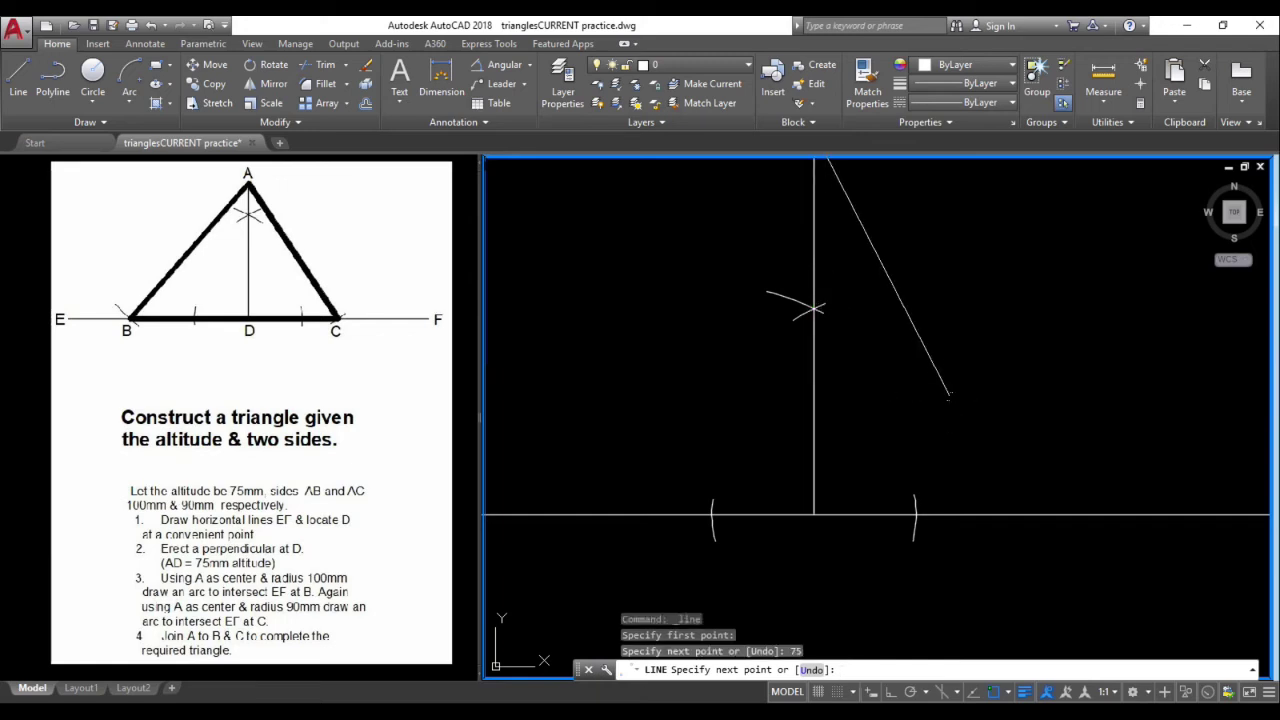
key(Return)
scroll(920, 457, down, 2)
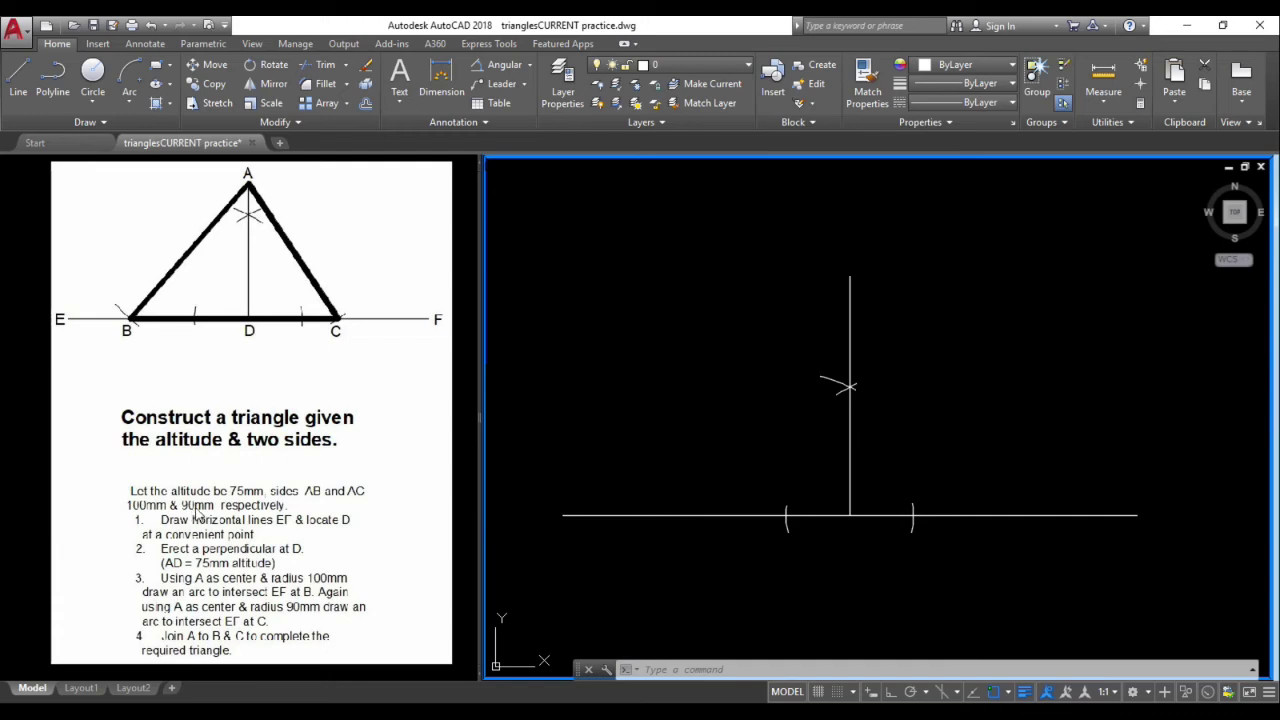
click(129, 72)
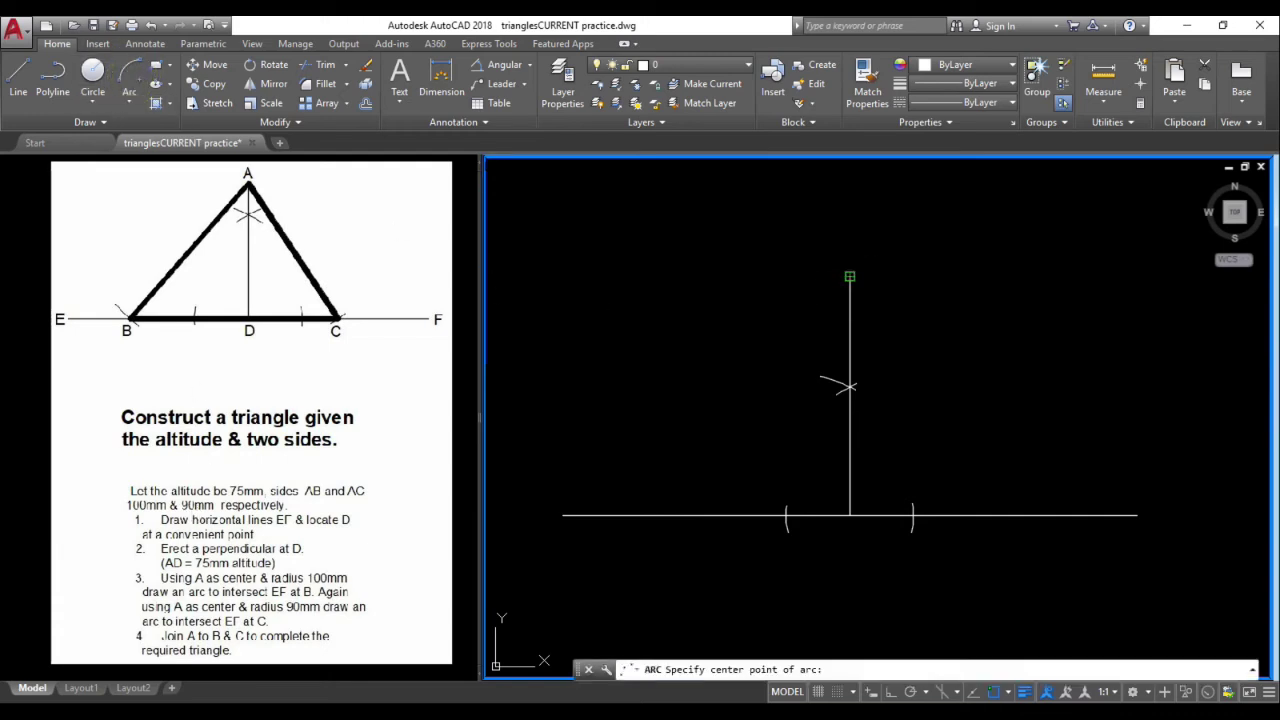
- Draw a radius-100 arc centred on A, cutting EF on the left at B
click(849, 276)
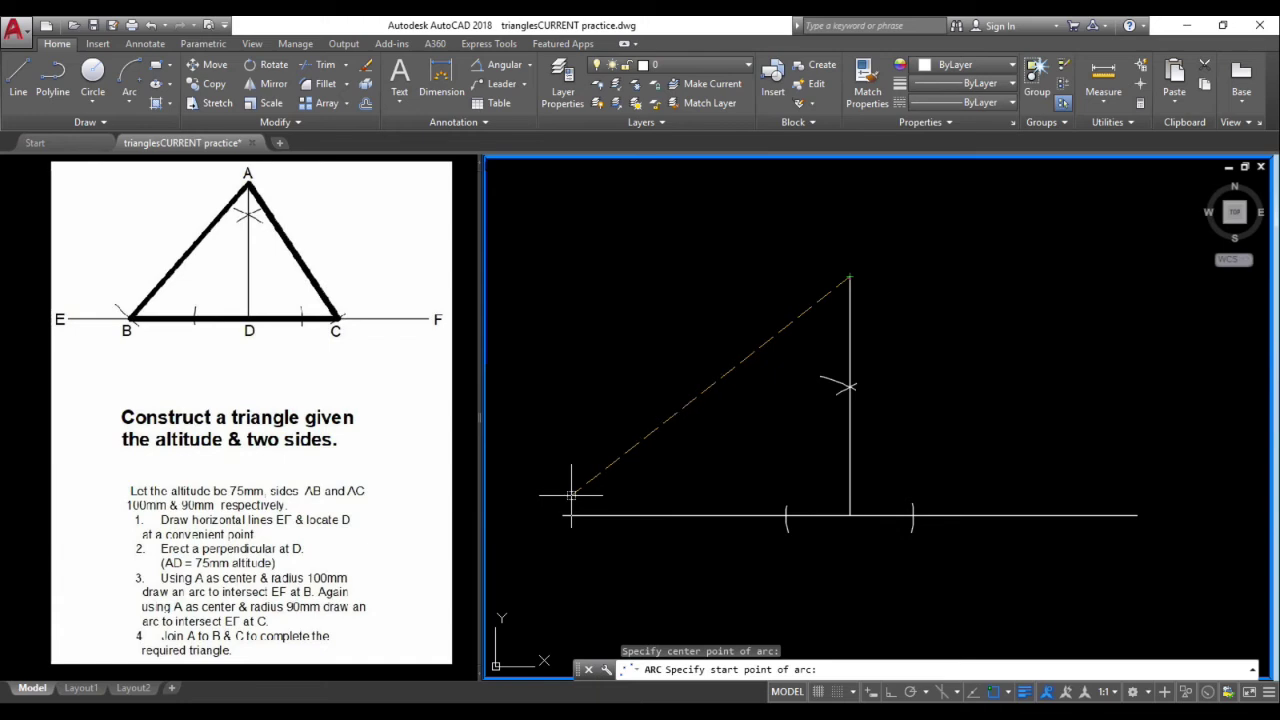
text(100)
key(Return)
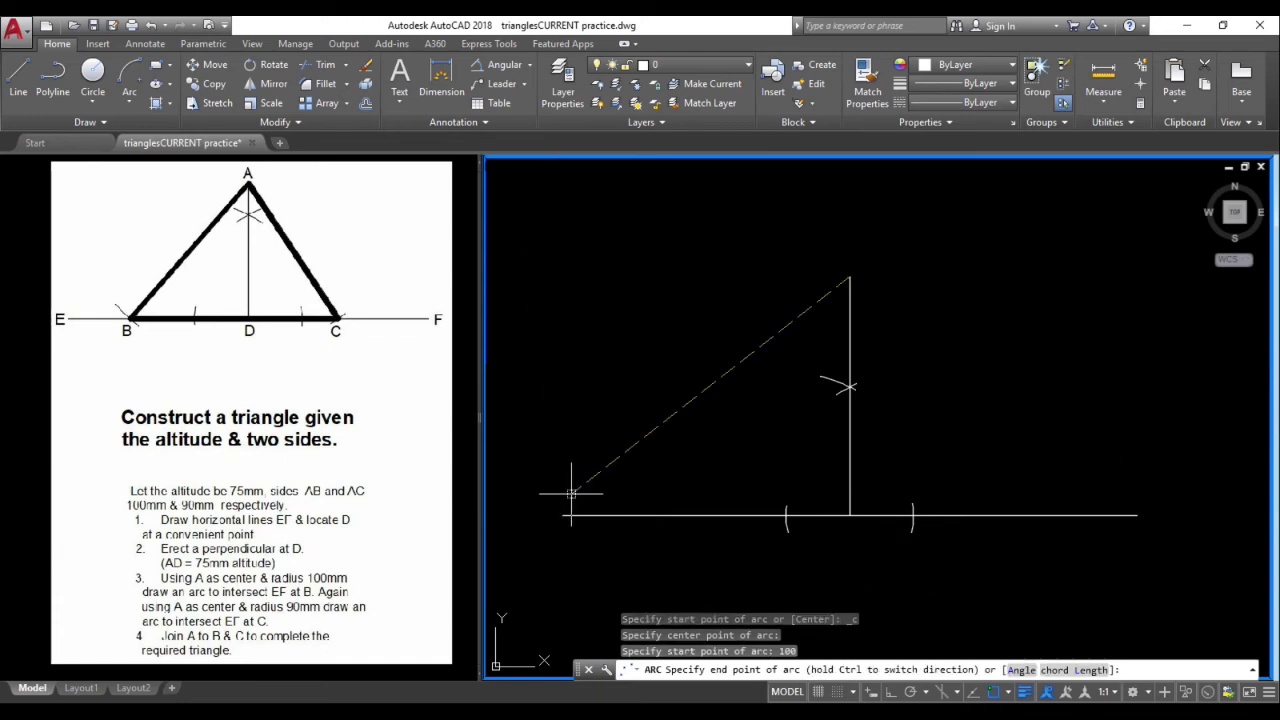
click(731, 578)
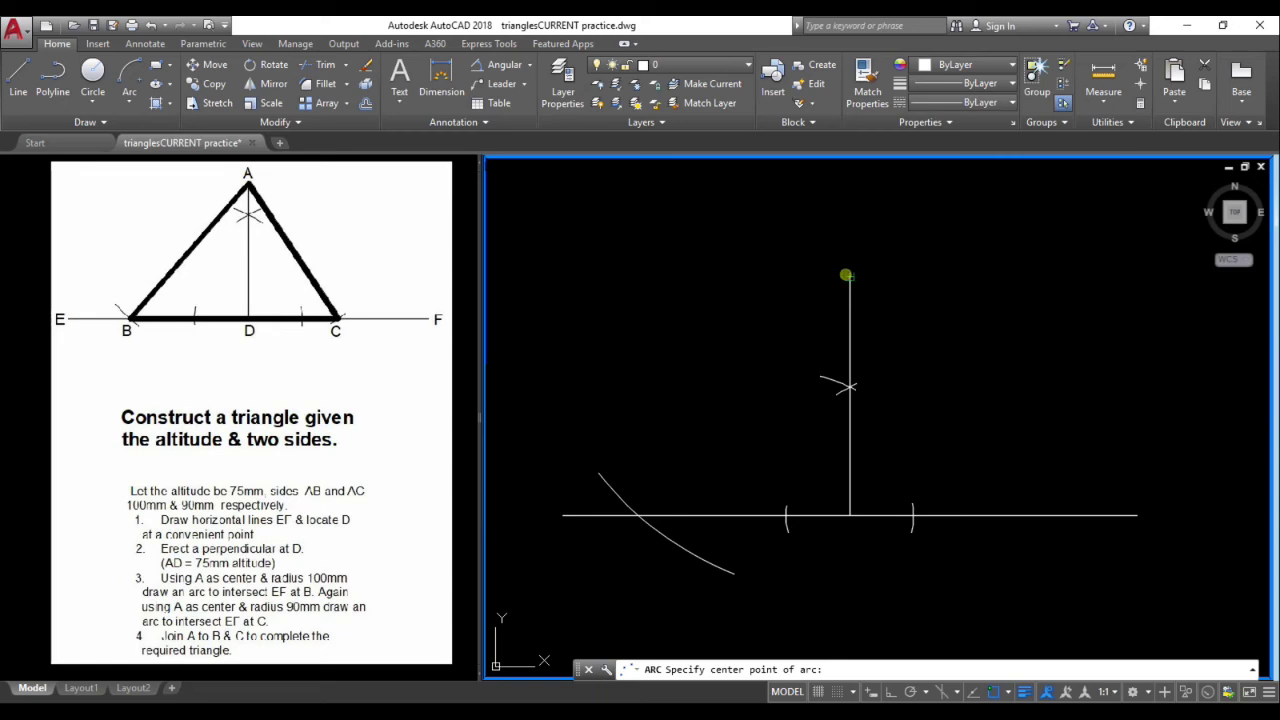
- Draw a radius-90 arc centred on A, cutting EF on the right at C
click(847, 275)
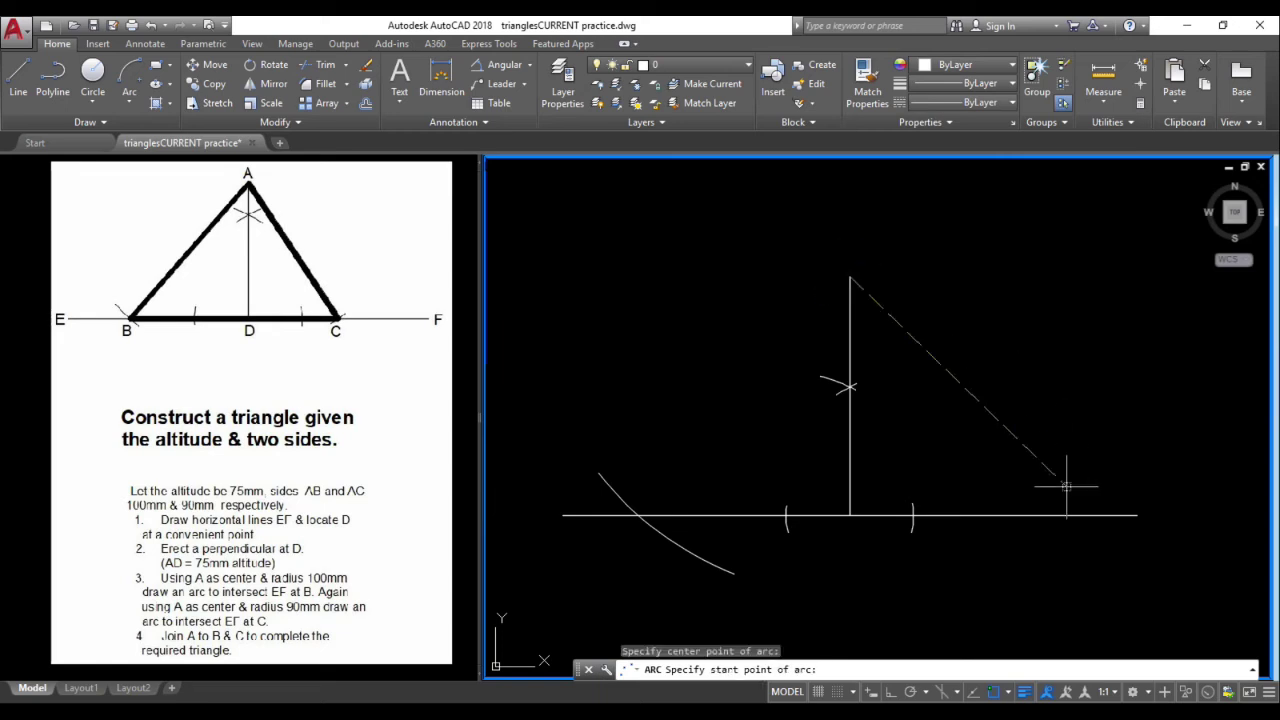
text(90)
key(Return)
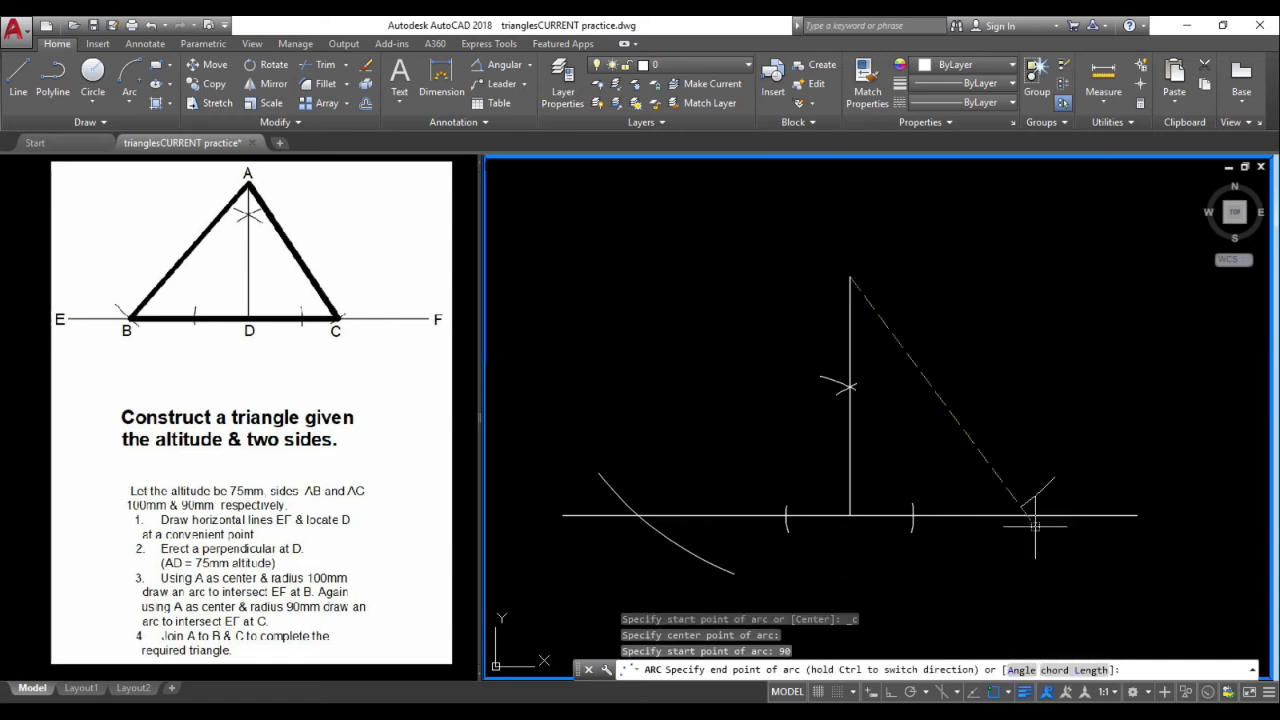
click(992, 547)
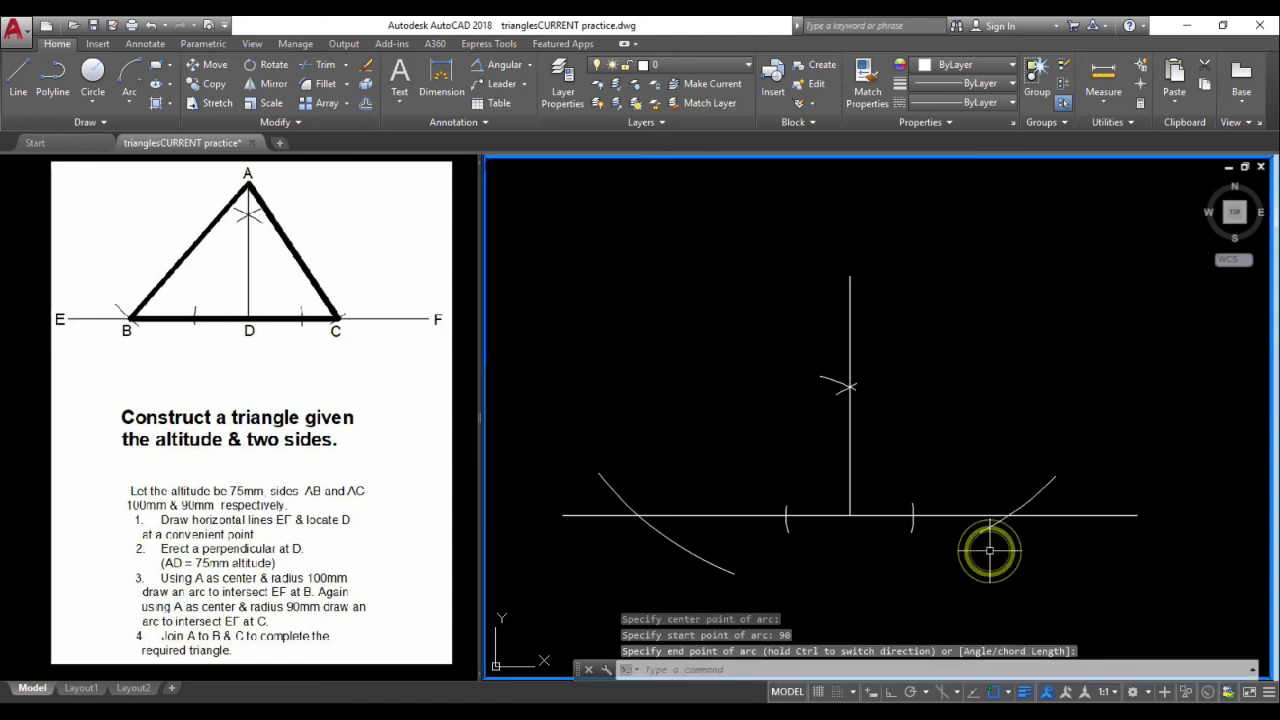
click(18, 75)
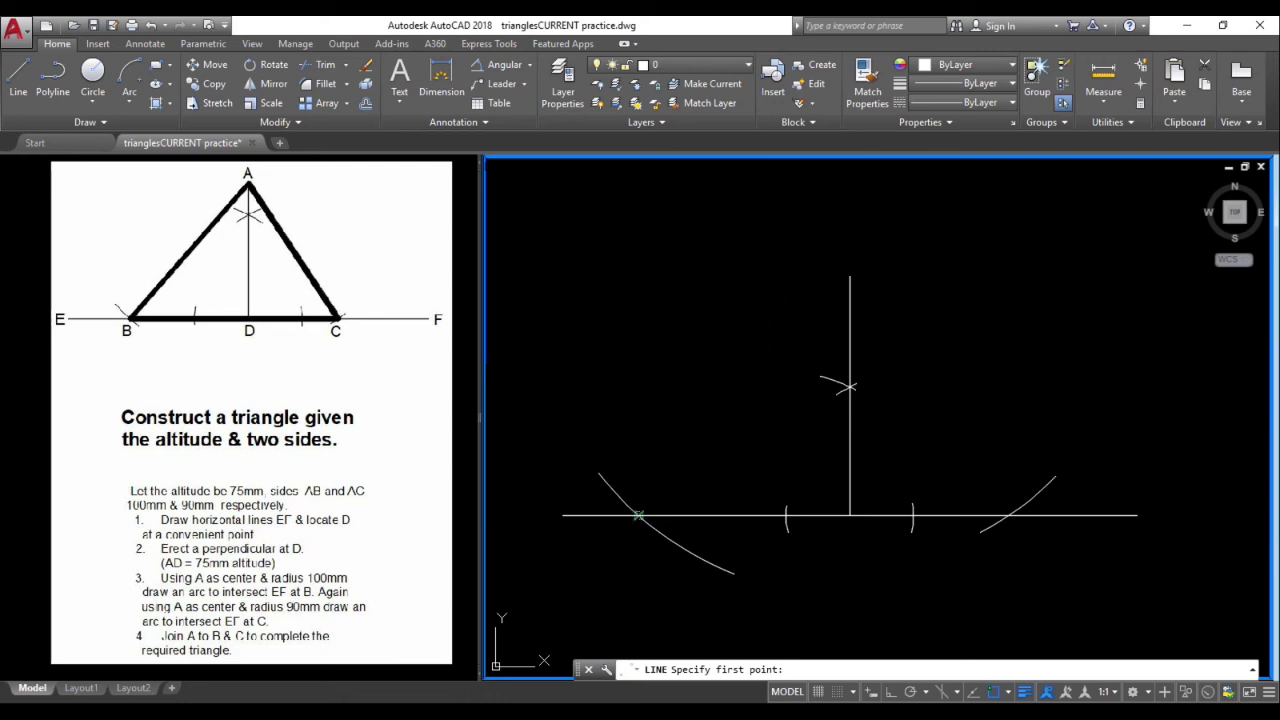
- Draw lines from B to A, A to C and C back to B
click(638, 516)
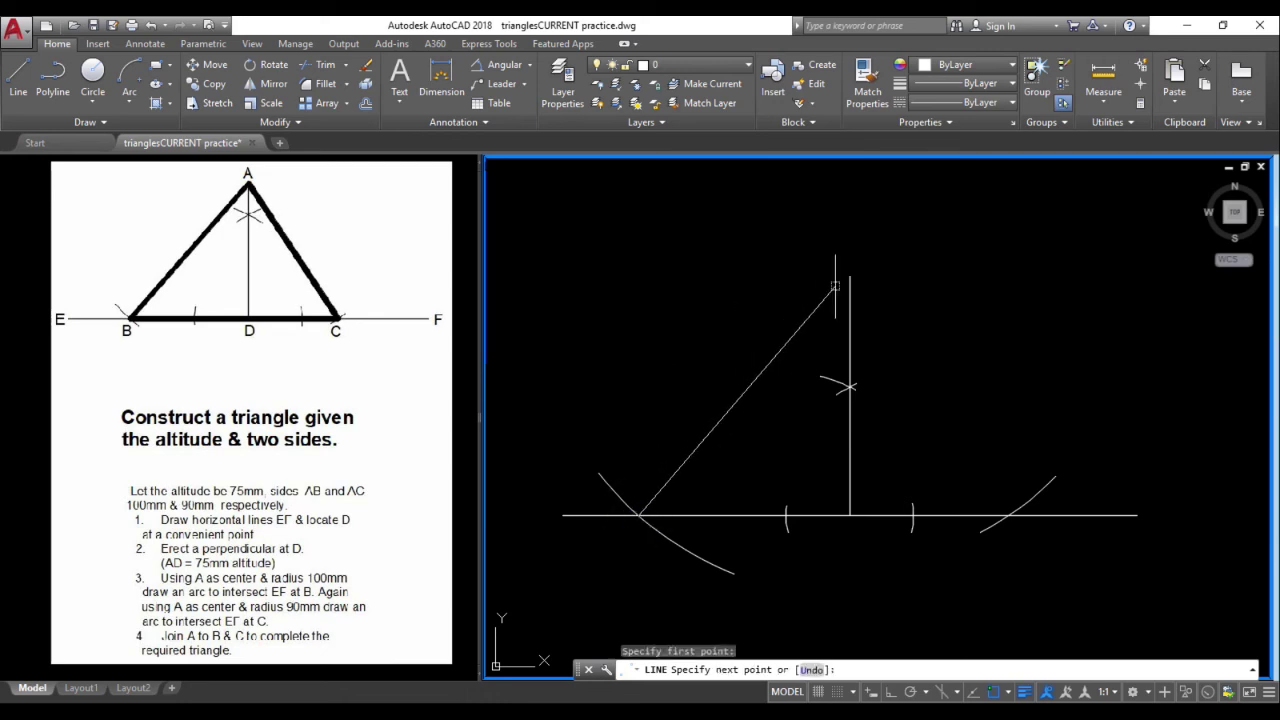
click(849, 279)
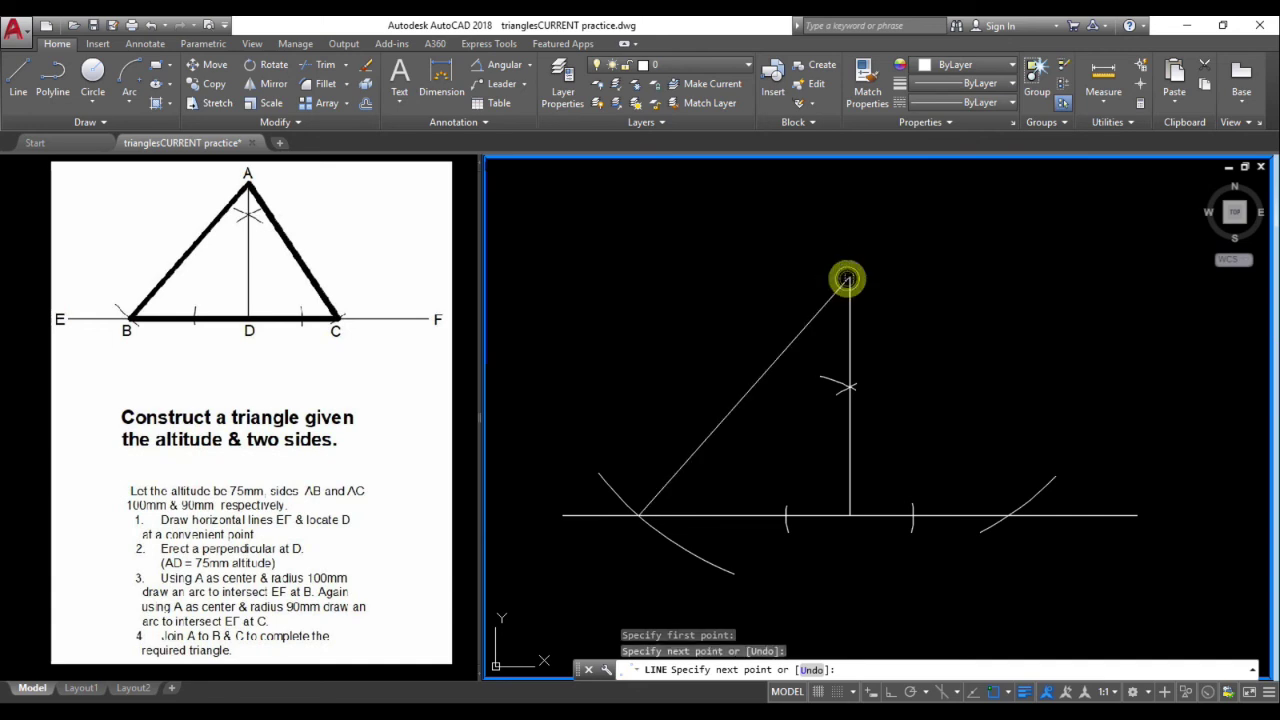
click(1006, 516)
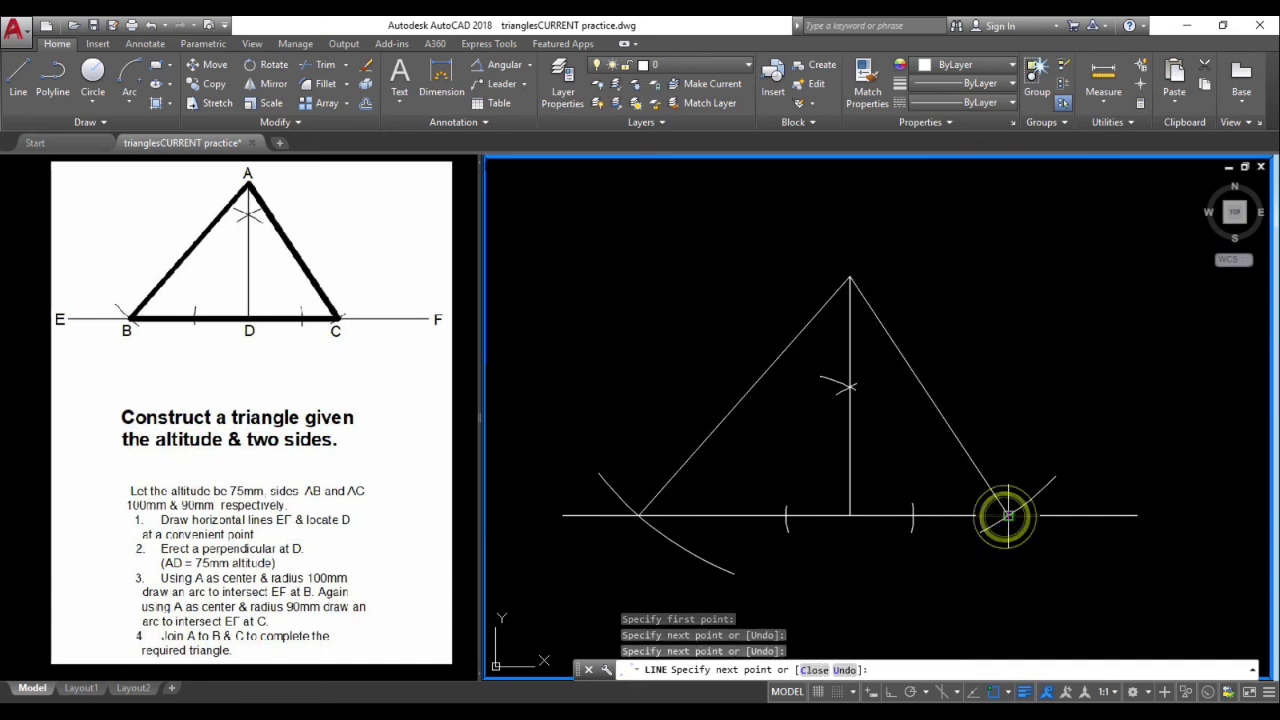
click(639, 516)
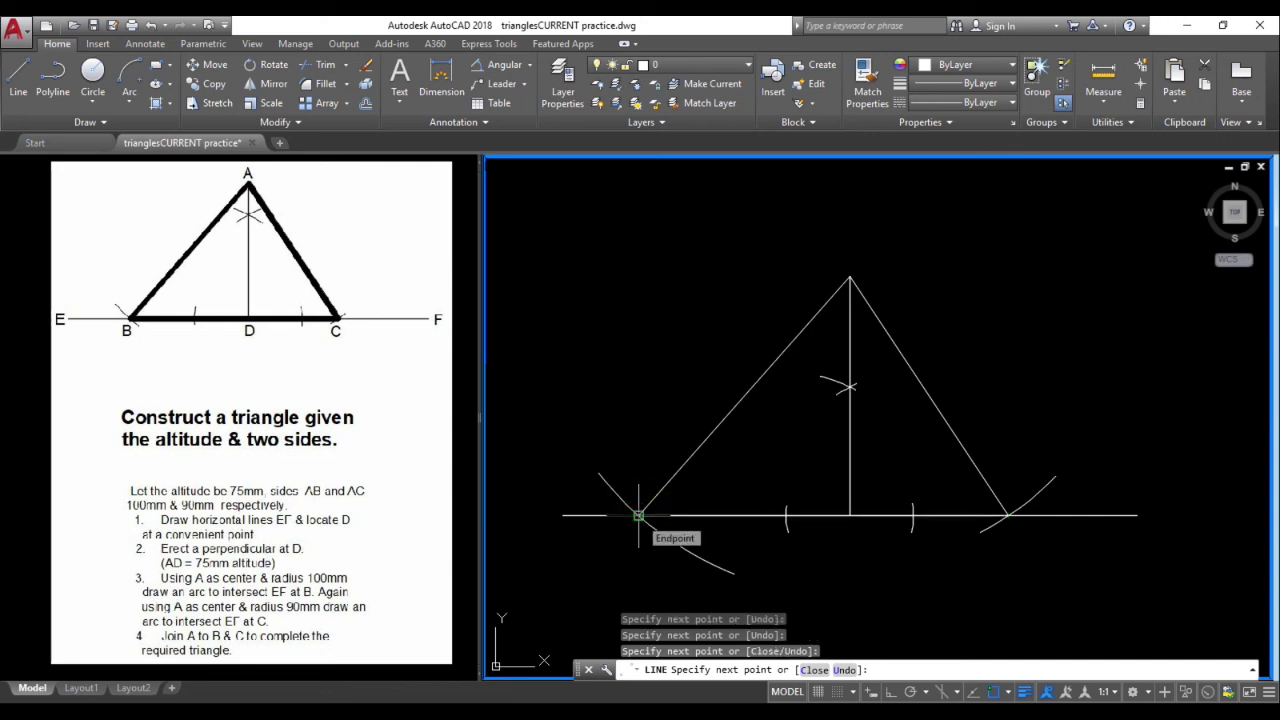
key(Return)
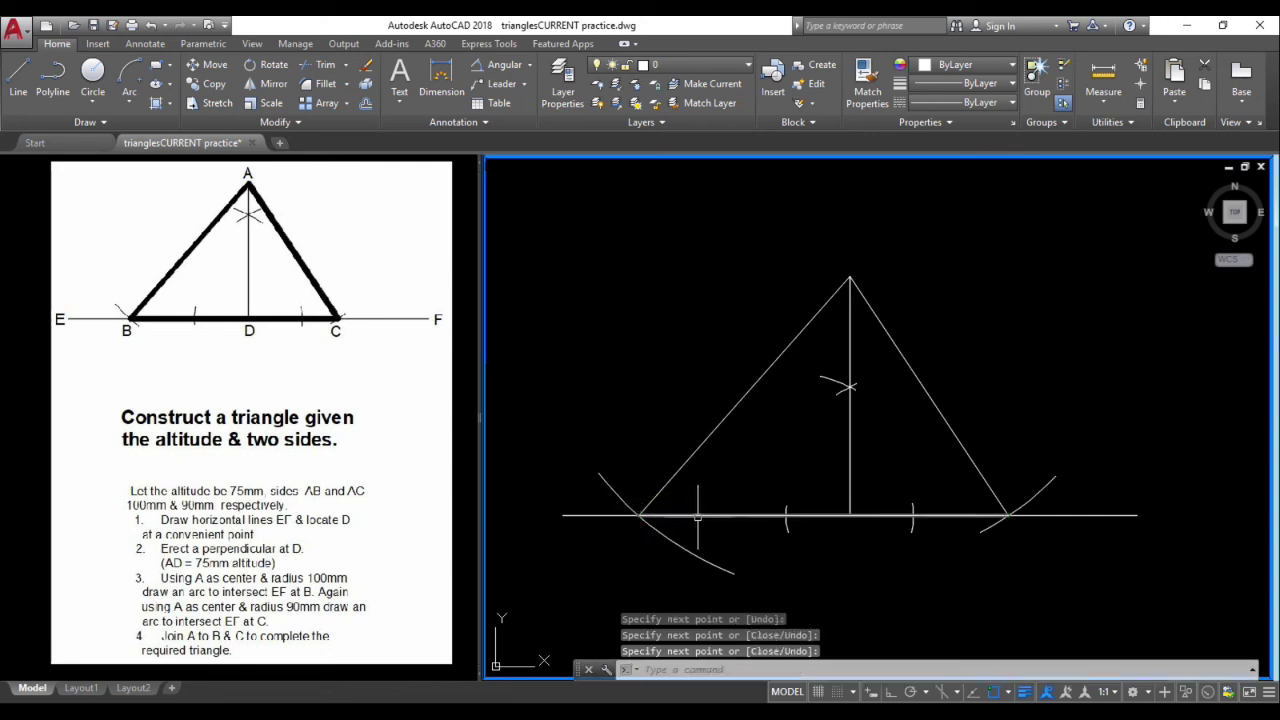
click(694, 516)
- Select sides BC, AB and AC and apply a heavy lineweight to them
click(721, 424)
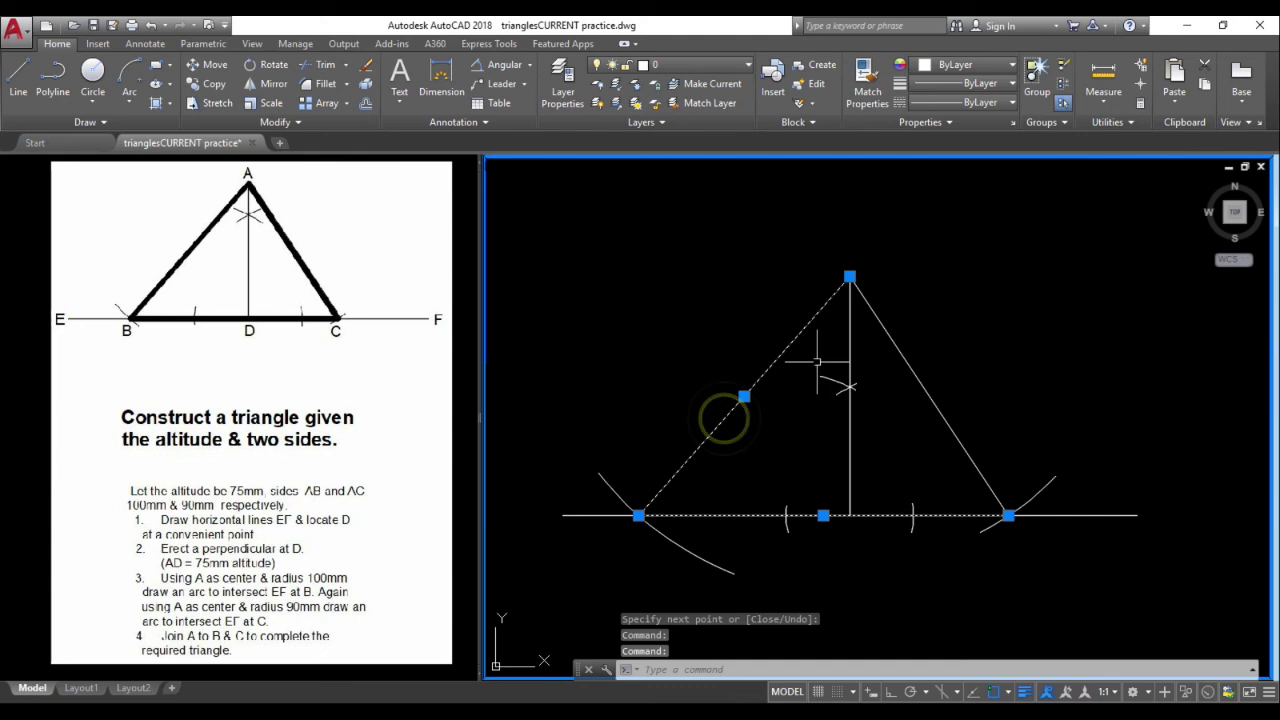
click(891, 342)
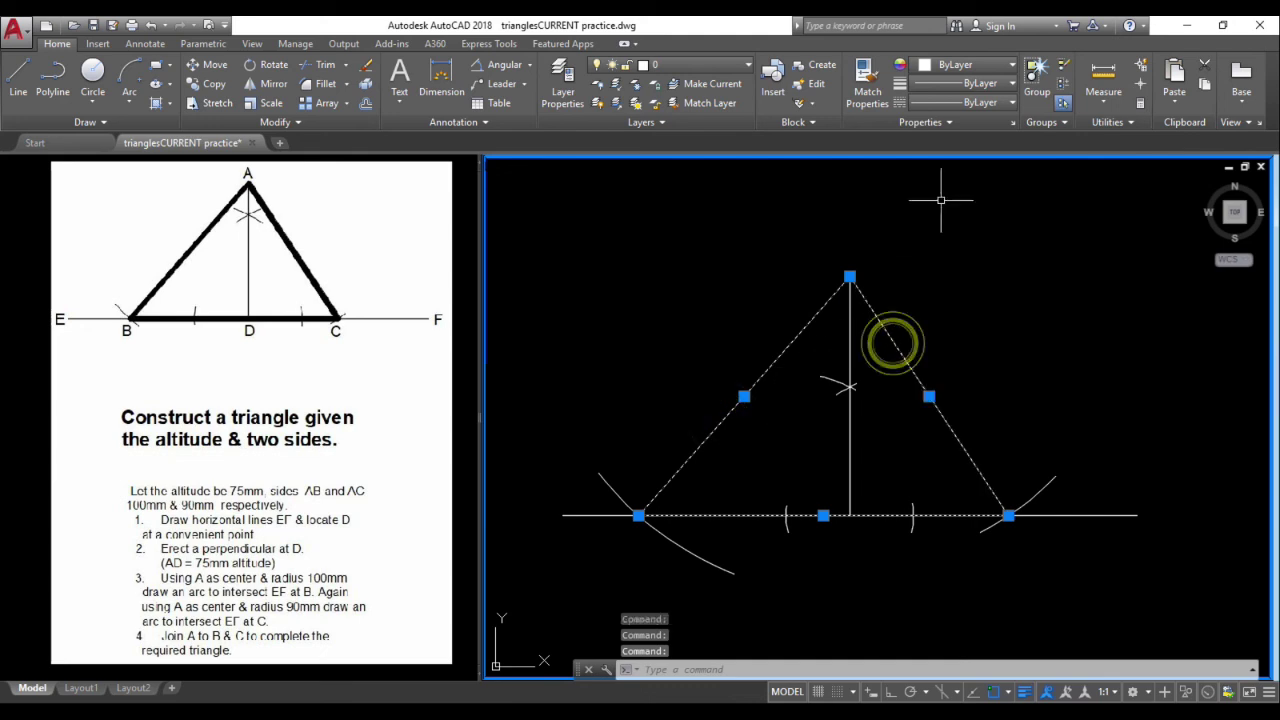
click(986, 84)
click(960, 262)
key(Escape)
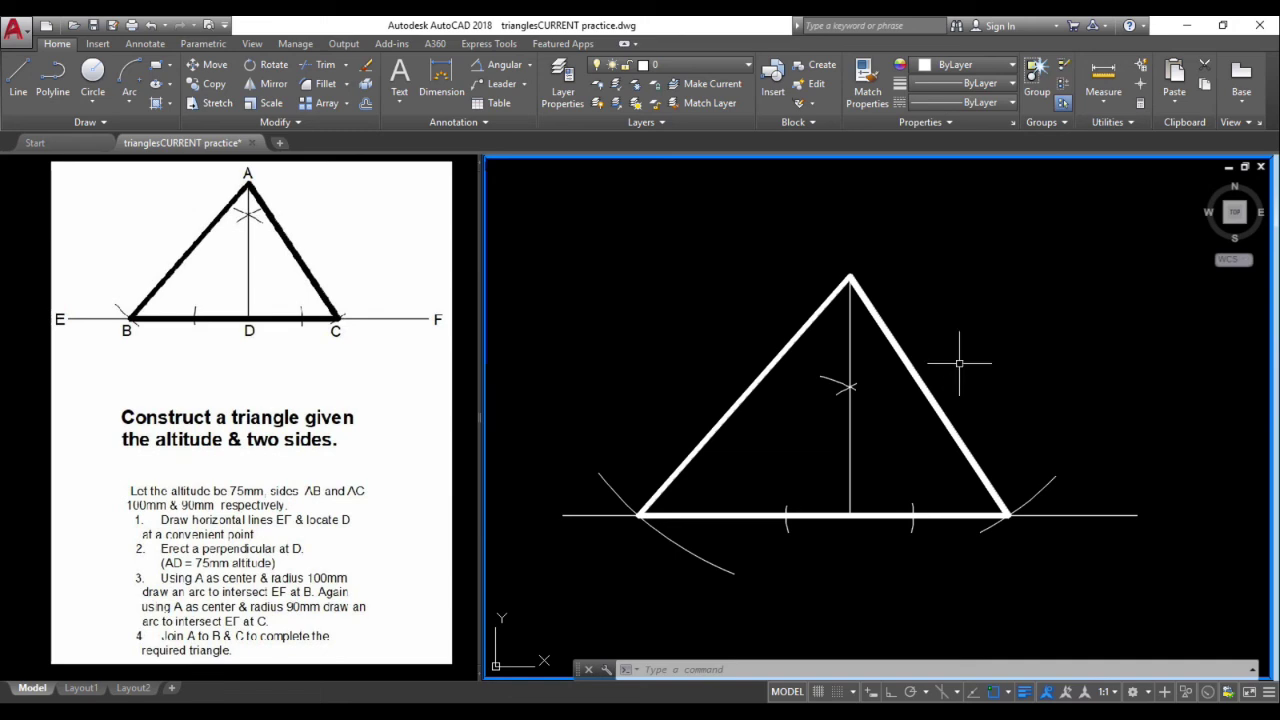
click(848, 590)
- Lengthen the radius-100 arc's end grip so it stops just past B on EF
click(737, 570)
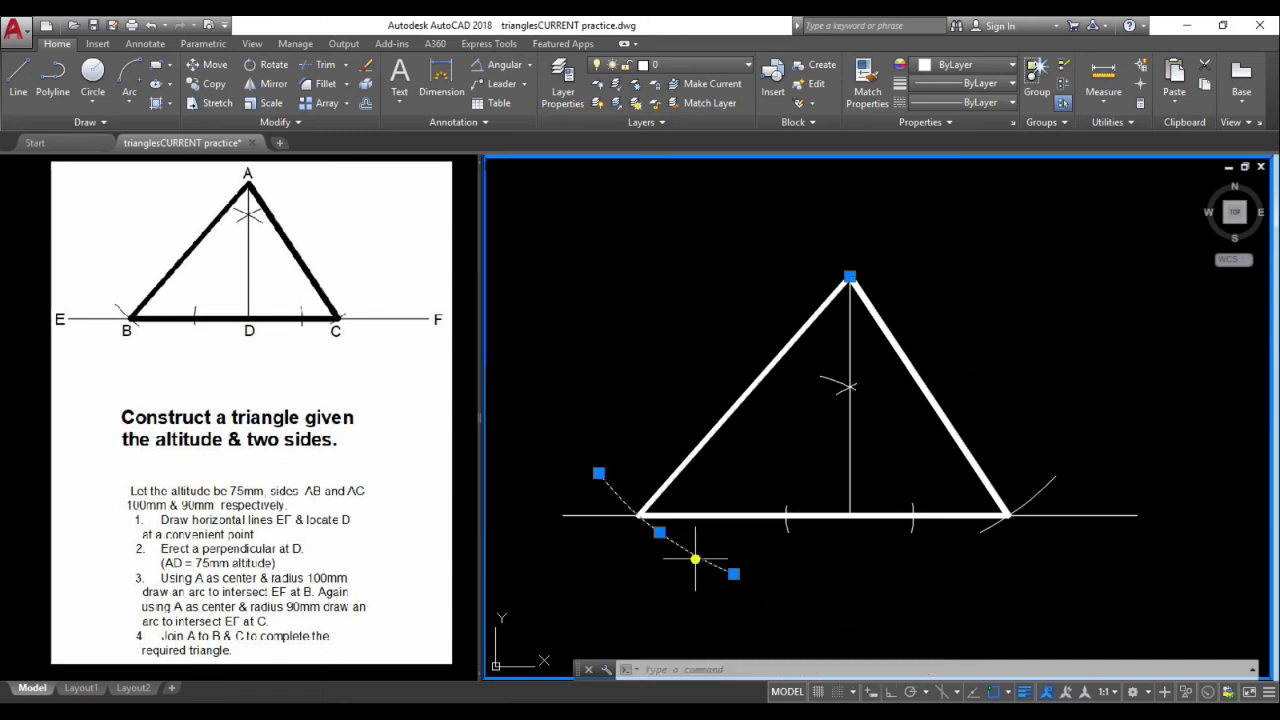
mouse_move(734, 574)
click(790, 617)
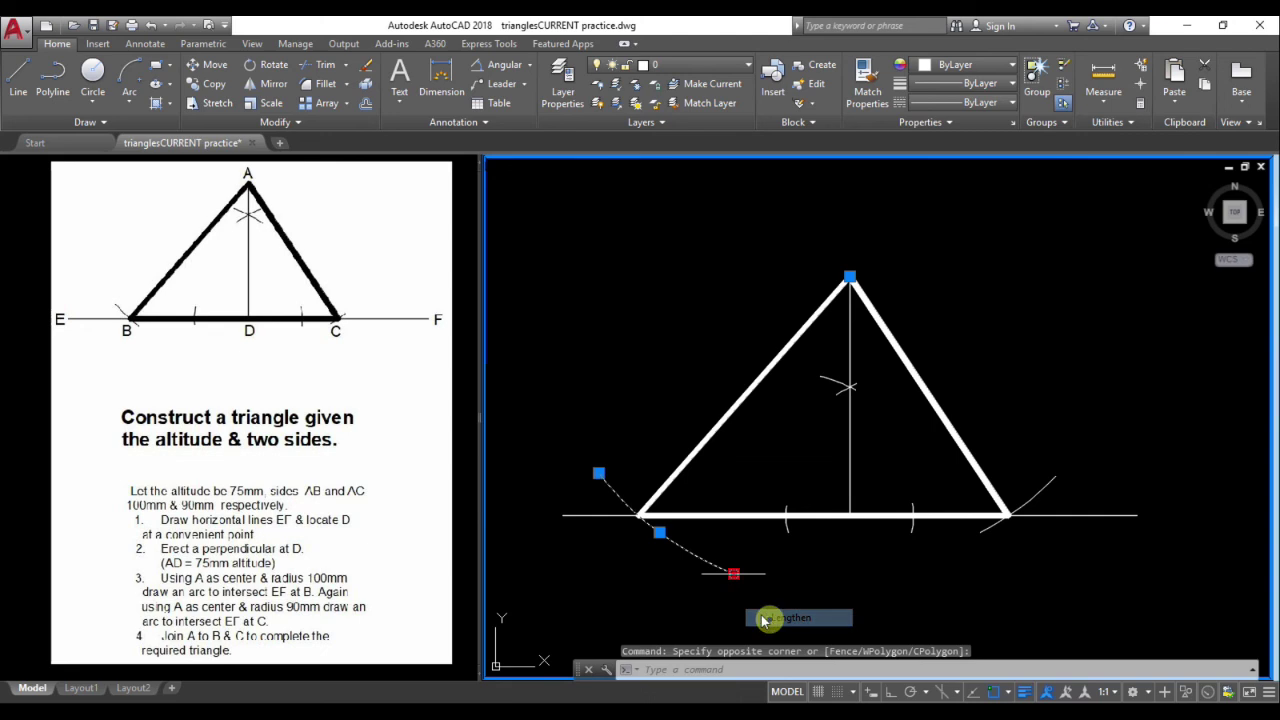
click(641, 532)
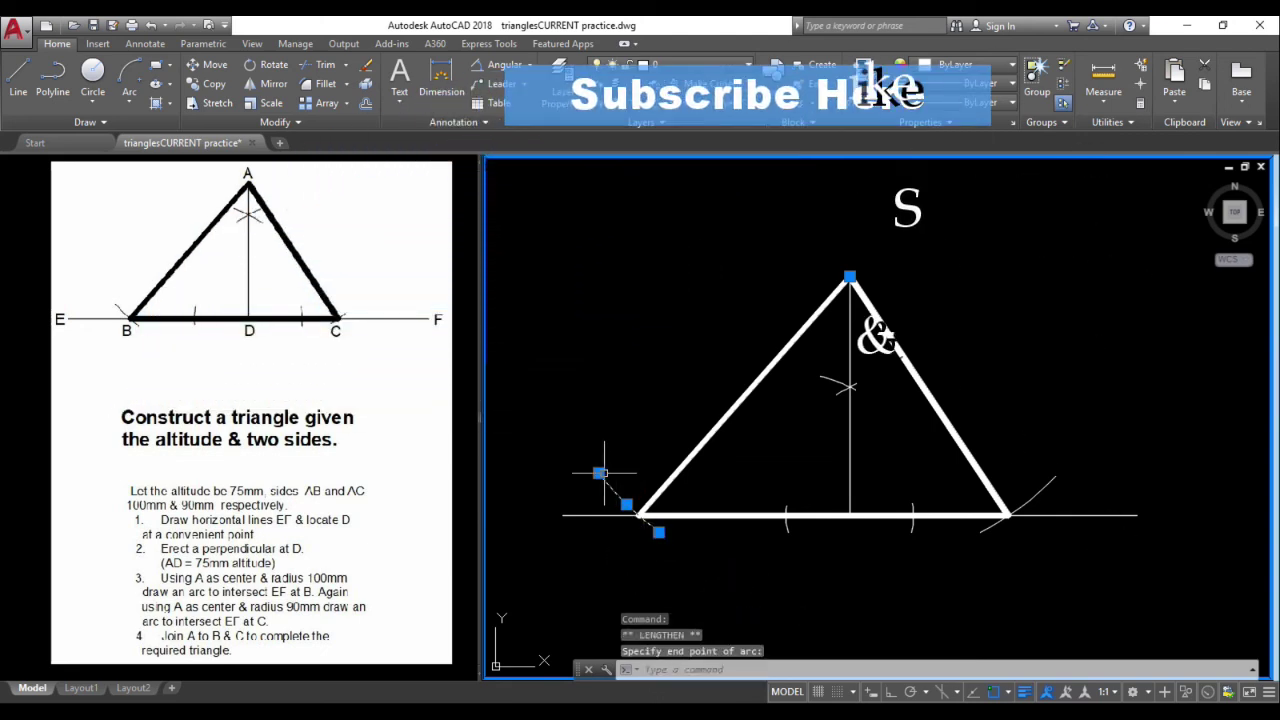
mouse_move(599, 472)
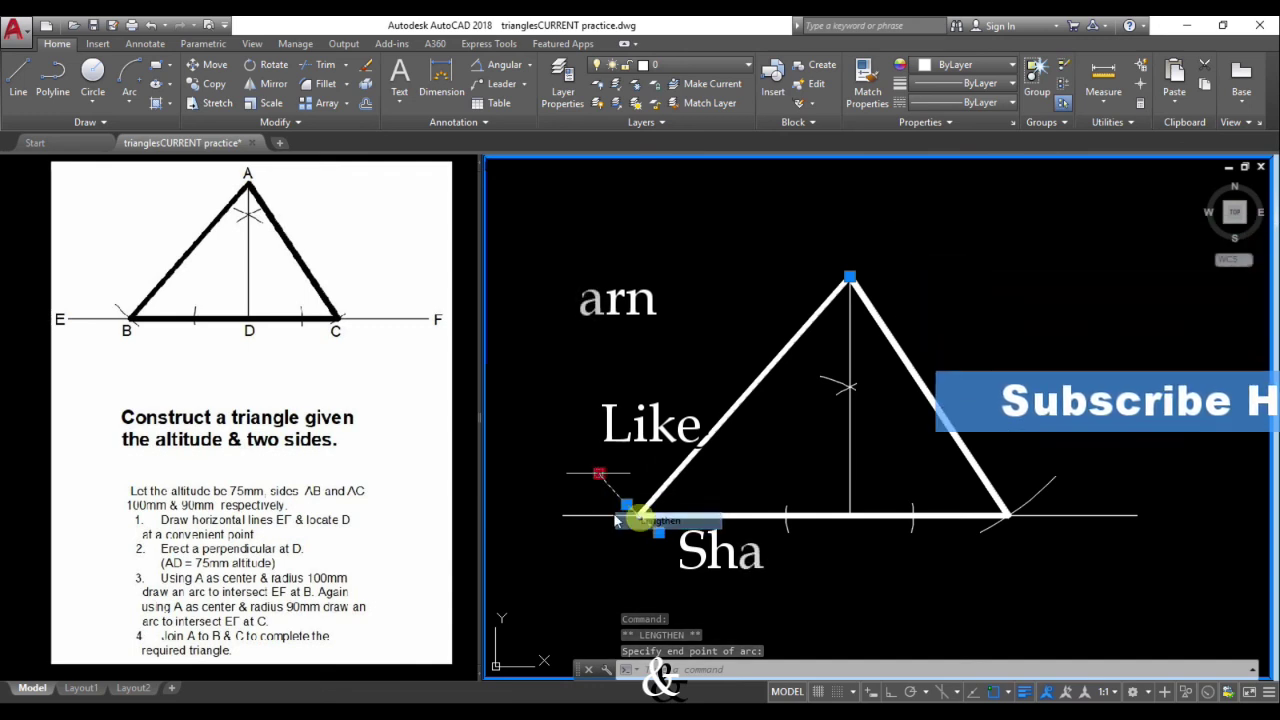
click(607, 505)
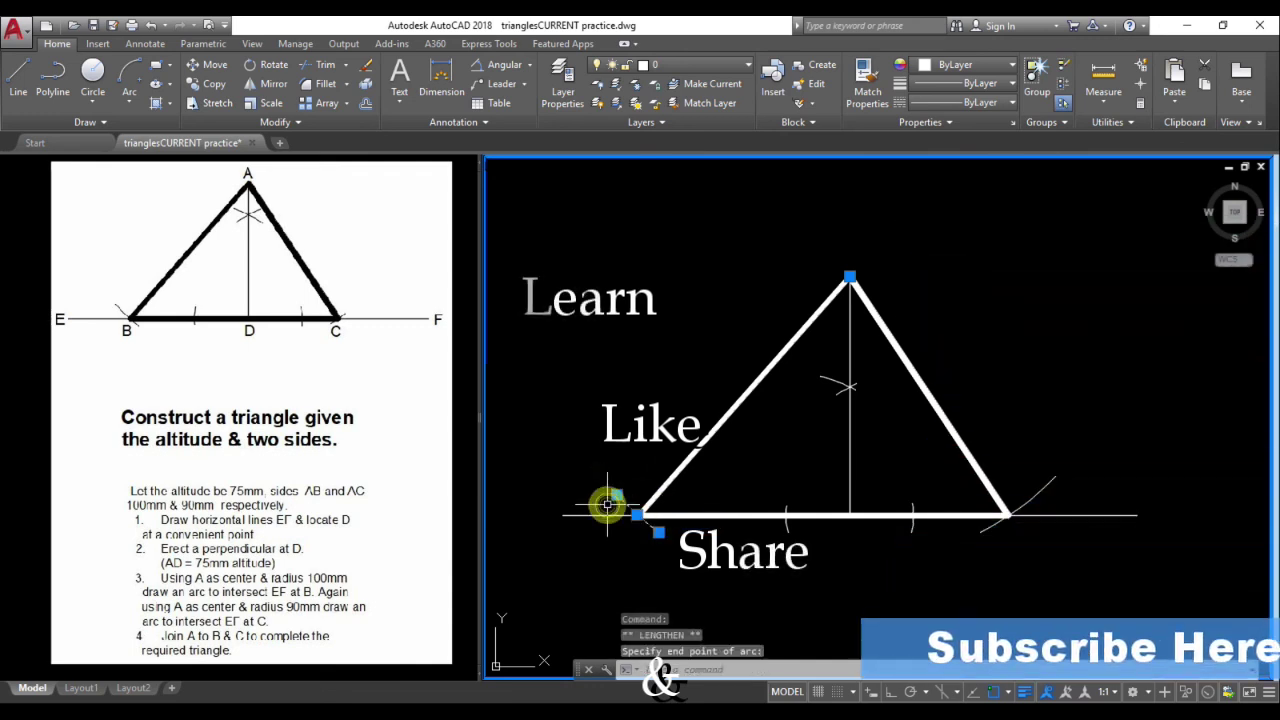
key(Escape)
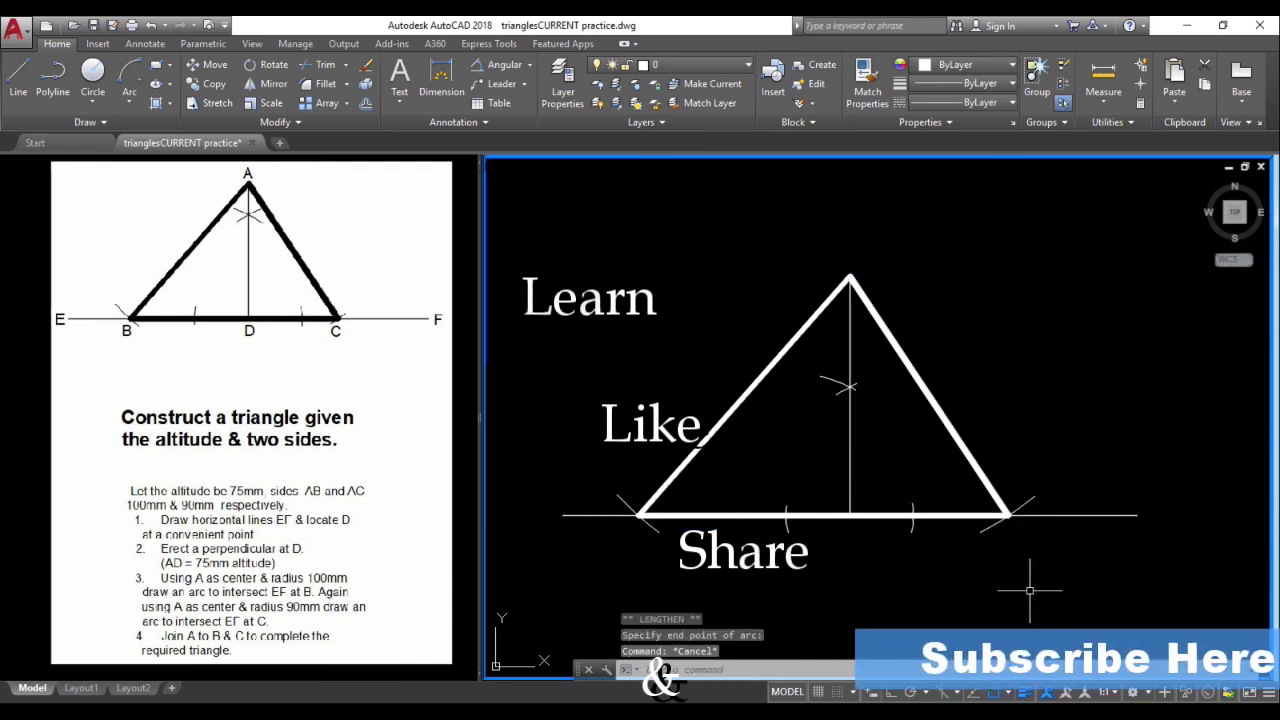